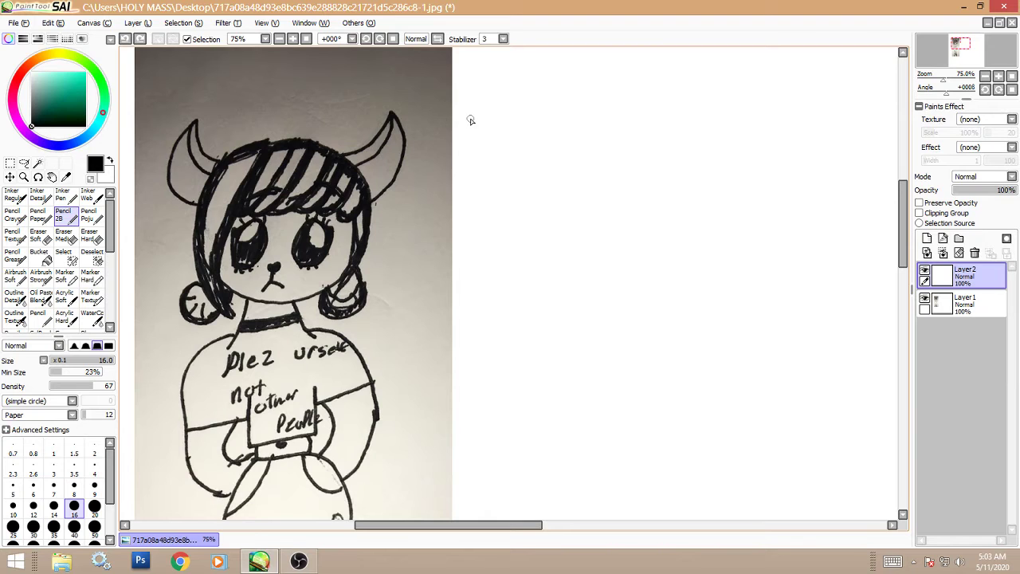
- Sketch a round head guide with a vertical centre line on the blank canvas beside the reference photo
drag(671, 314, 734, 295)
mouse_move(767, 154)
mouse_down()
mouse_move(616, 140)
mouse_move(591, 276)
mouse_up()
drag(660, 174, 665, 313)
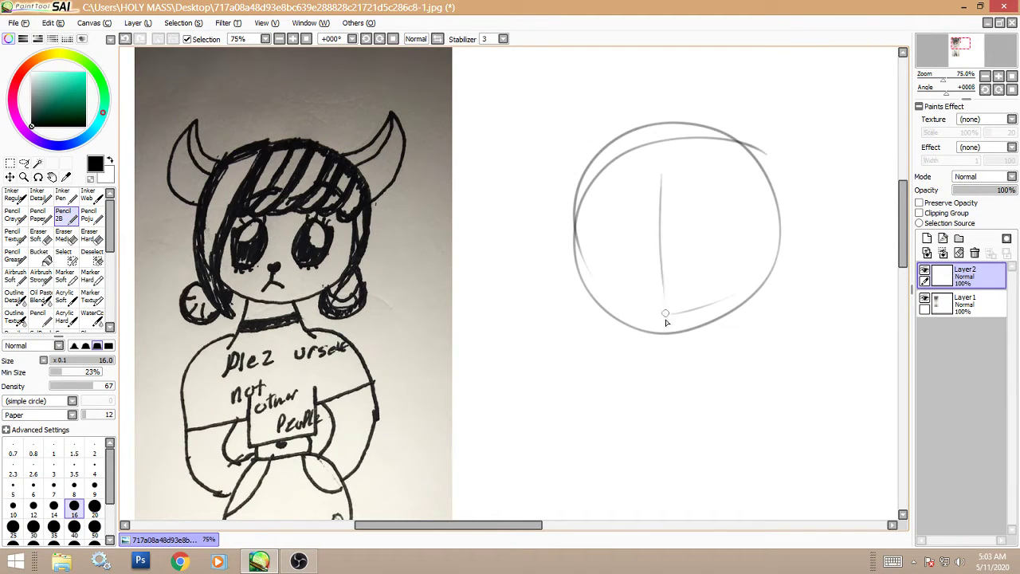
- Draw the right eye with thick lashes and a round highlight, plus the small nose and frowning mouth on the centre line
mouse_move(684, 228)
mouse_down()
mouse_move(714, 204)
mouse_move(692, 207)
mouse_move(727, 203)
mouse_move(685, 226)
mouse_move(741, 190)
mouse_move(689, 206)
mouse_move(704, 202)
mouse_move(684, 221)
mouse_move(729, 193)
mouse_up()
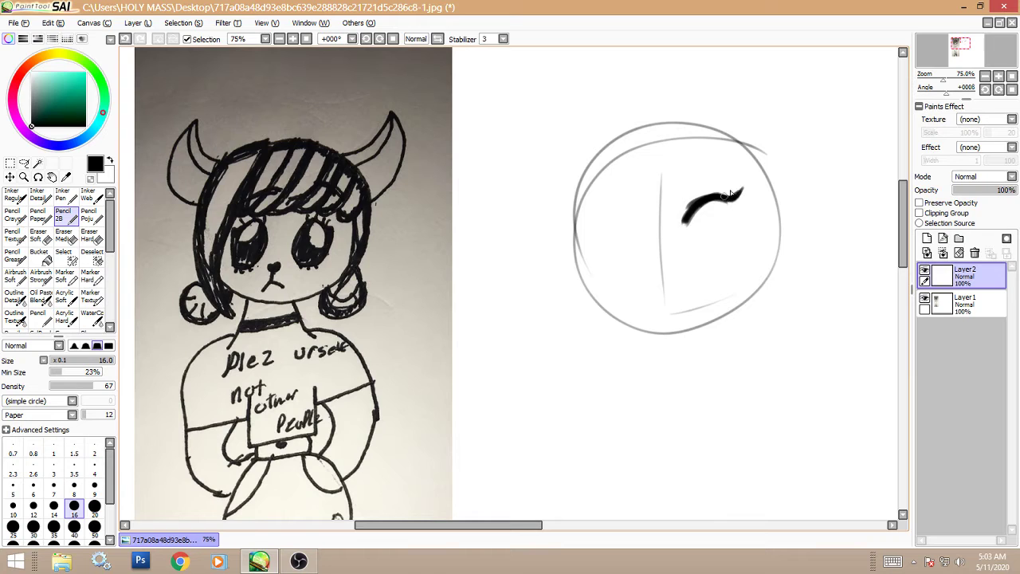
mouse_move(690, 244)
mouse_down()
mouse_move(707, 253)
mouse_move(725, 236)
mouse_move(713, 261)
mouse_move(690, 254)
mouse_move(731, 232)
mouse_up()
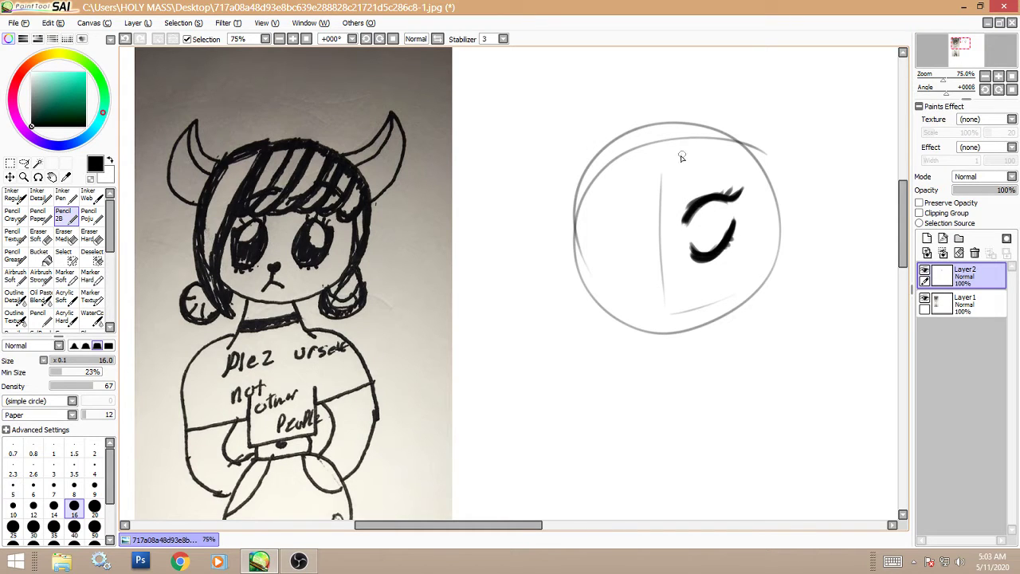
mouse_move(660, 283)
mouse_down()
mouse_move(647, 283)
mouse_move(666, 272)
mouse_move(648, 281)
mouse_up()
drag(689, 216, 691, 231)
drag(715, 227, 728, 211)
key(ctrl+z)
key(ctrl+z)
key(ctrl+y)
drag(660, 298, 668, 296)
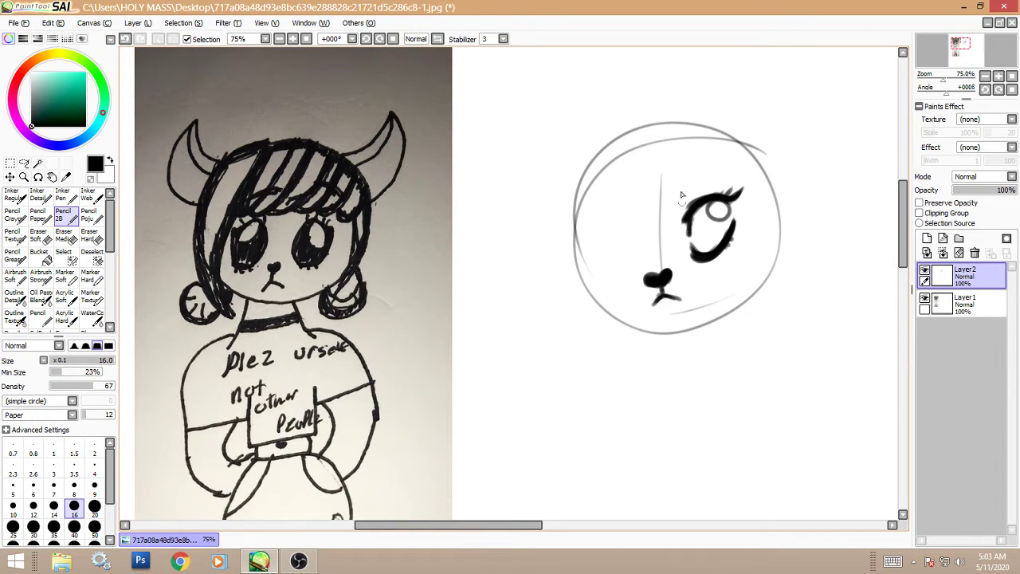
- Thin the lower lid line of the right eye with the medium eraser
click(63, 235)
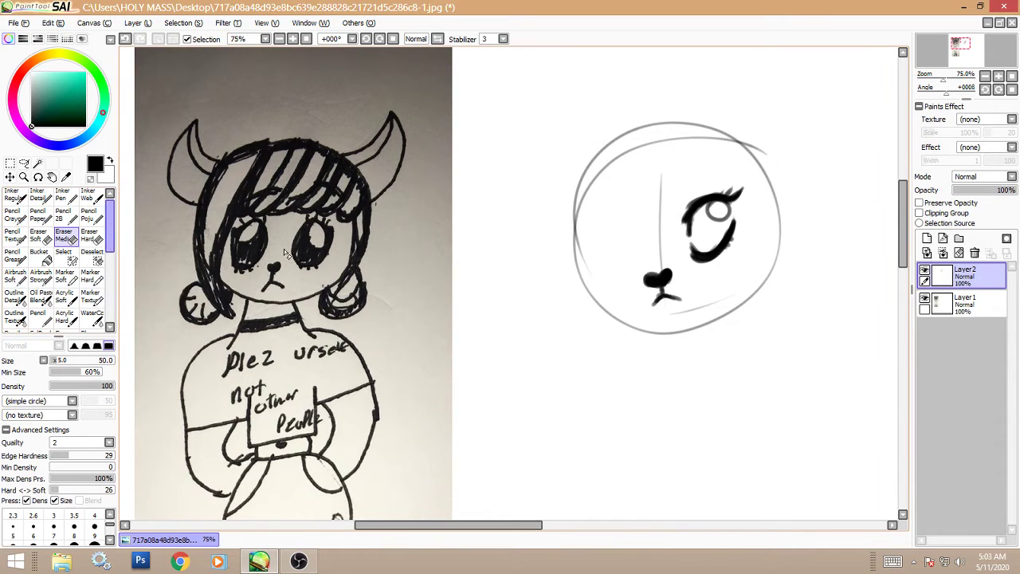
mouse_move(695, 255)
mouse_down()
mouse_move(713, 269)
mouse_move(699, 261)
mouse_up()
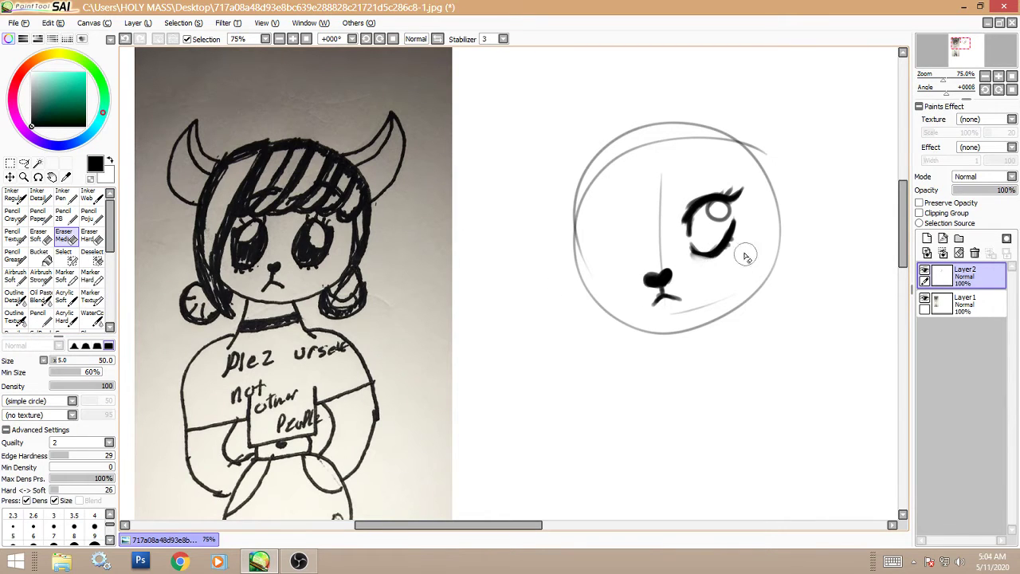
click(88, 215)
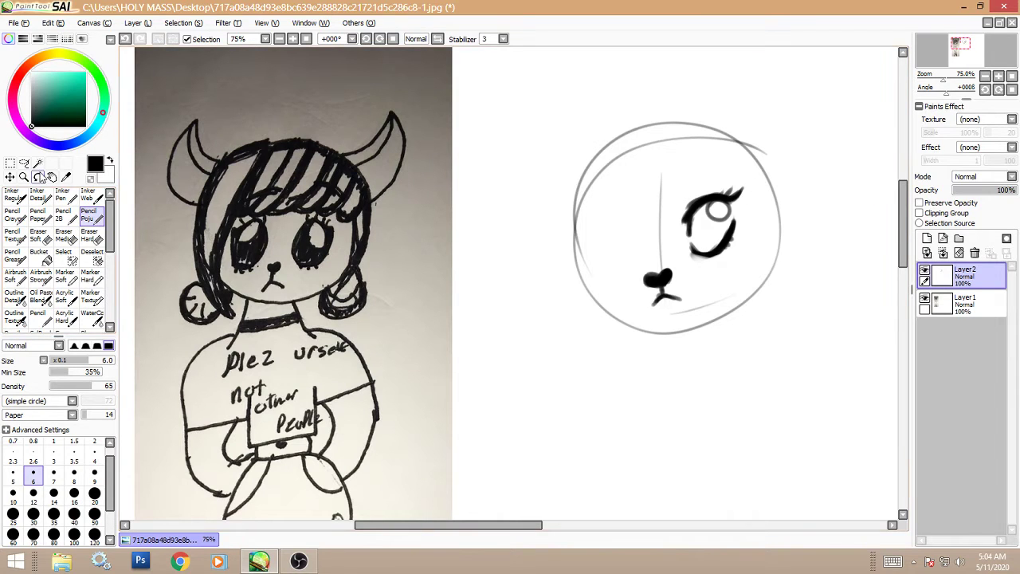
- Select the finished eye with a freehand lasso, then copy and paste it
click(24, 163)
mouse_move(695, 191)
mouse_down()
mouse_move(746, 271)
mouse_move(695, 178)
mouse_up()
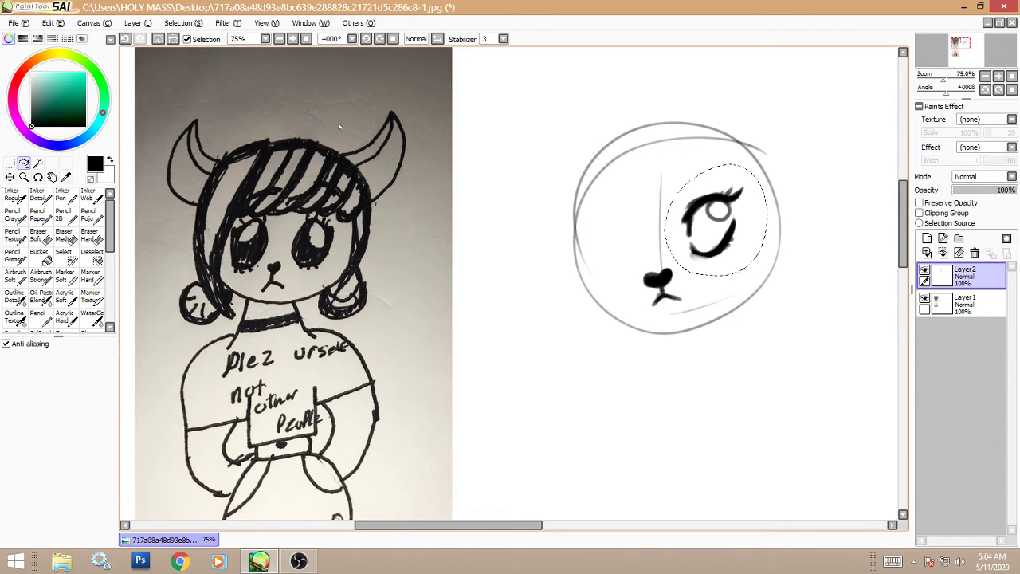
click(54, 23)
click(71, 81)
click(48, 22)
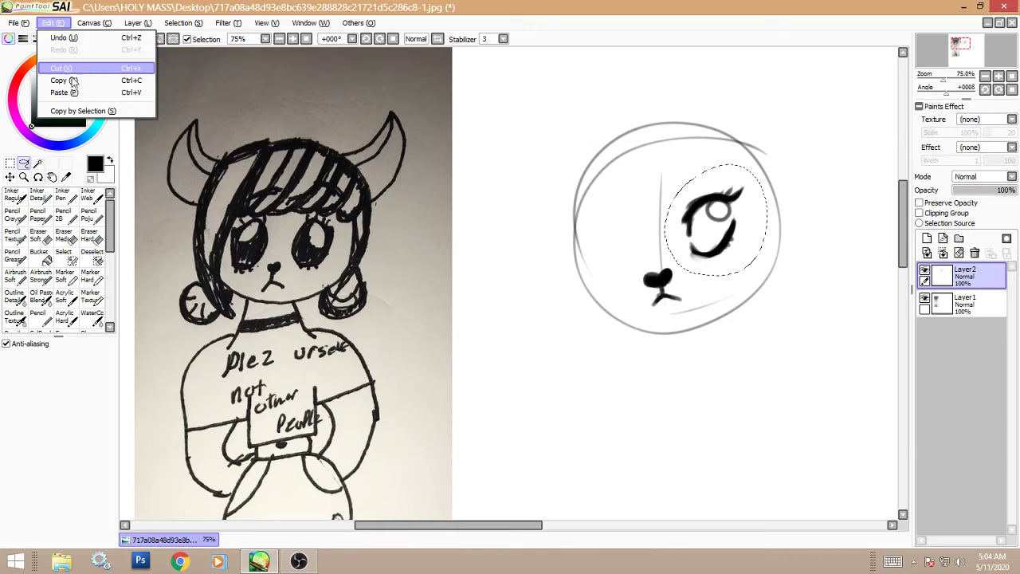
click(56, 90)
- Flip the pasted eye horizontally and place it on the left side of the face
click(10, 163)
click(59, 478)
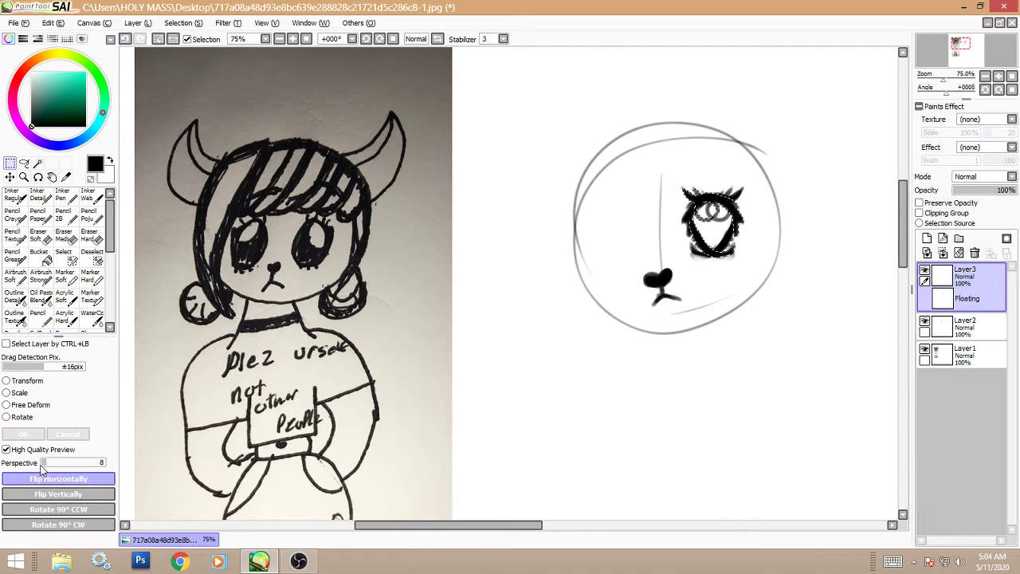
drag(726, 247, 622, 237)
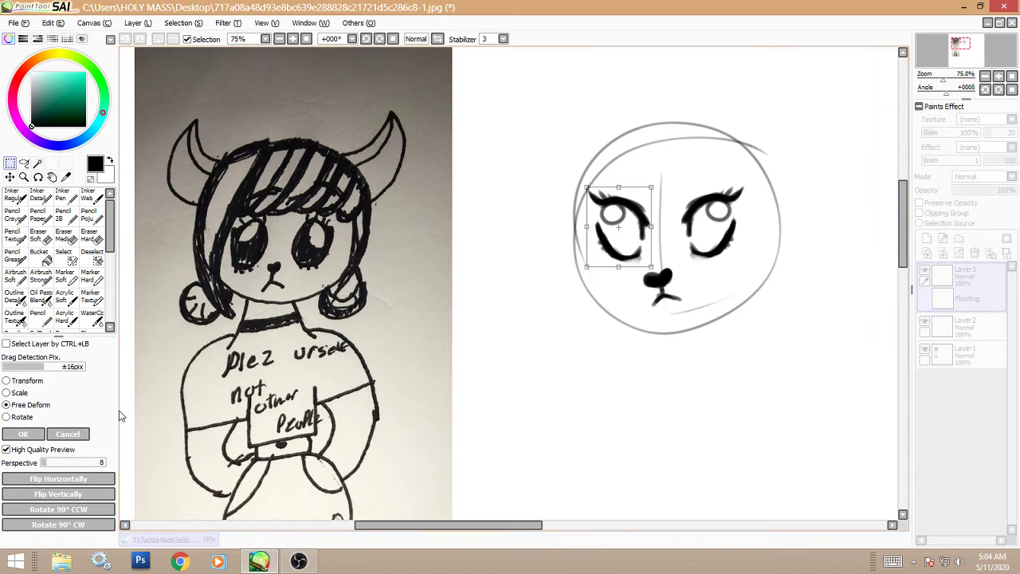
click(24, 433)
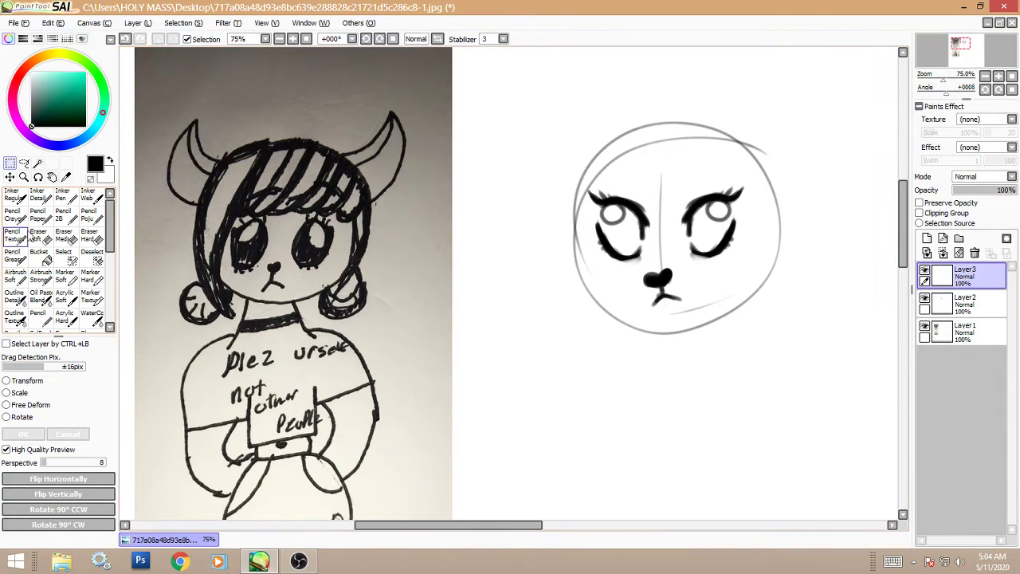
- Outline the left cheek and the jaw along the head circle with bold Pencil 2B strokes
click(86, 215)
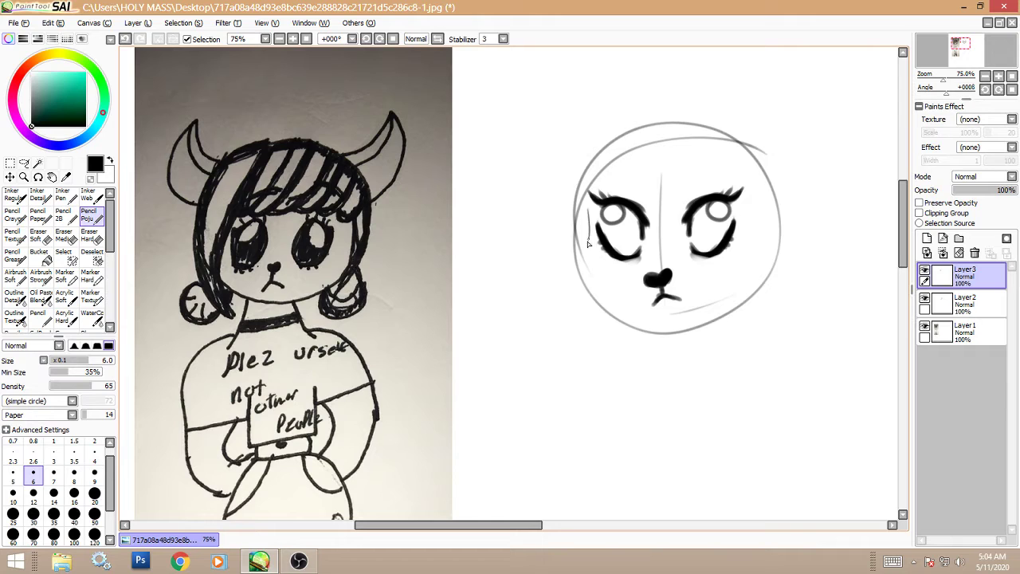
click(63, 215)
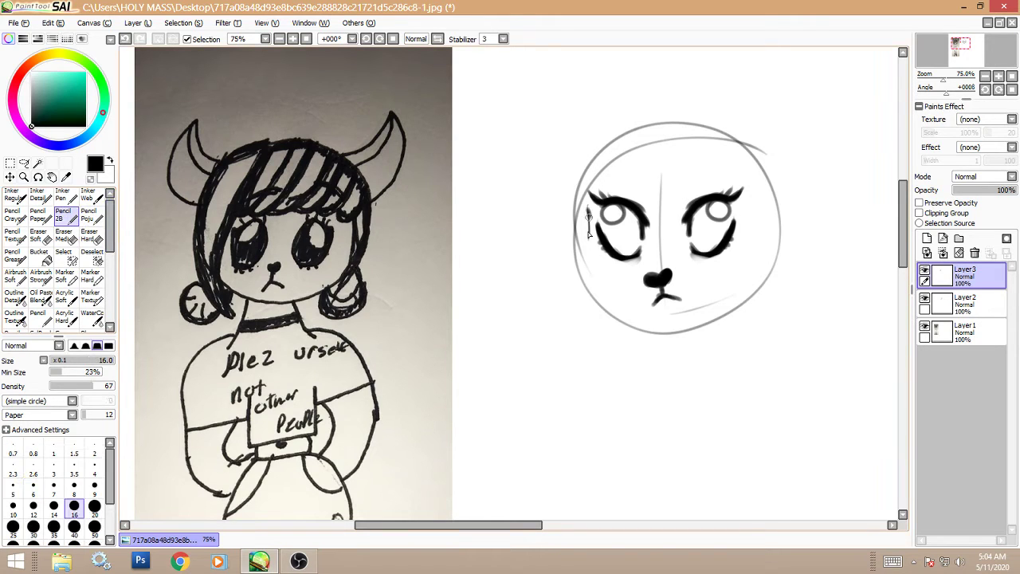
mouse_move(588, 231)
mouse_down()
mouse_move(593, 285)
mouse_move(586, 240)
mouse_move(582, 272)
mouse_move(617, 318)
mouse_up()
mouse_move(585, 283)
mouse_down()
mouse_move(607, 314)
mouse_move(647, 330)
mouse_up()
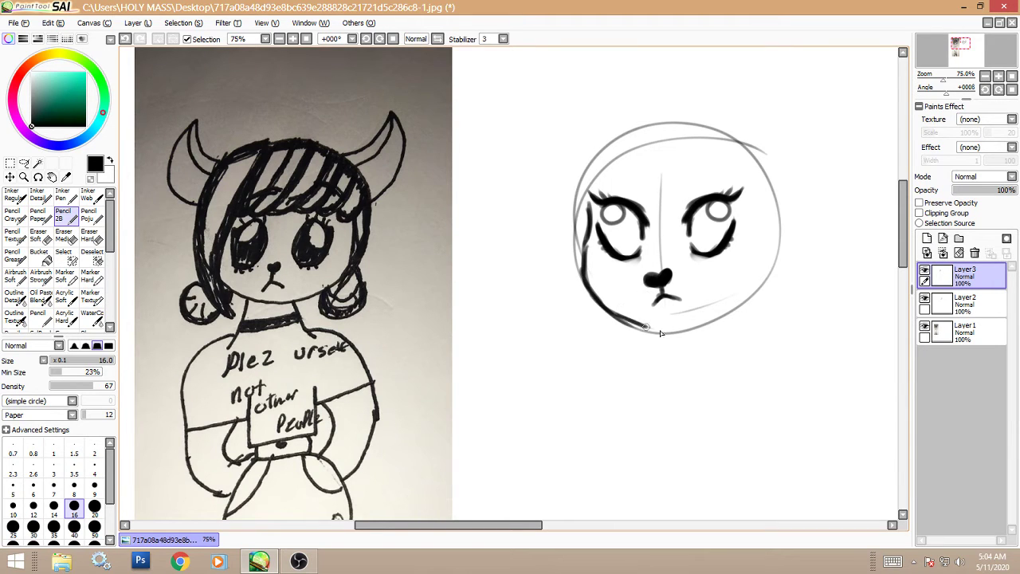
mouse_move(733, 308)
mouse_down()
mouse_move(679, 327)
mouse_move(748, 299)
mouse_move(715, 317)
mouse_move(770, 277)
mouse_up()
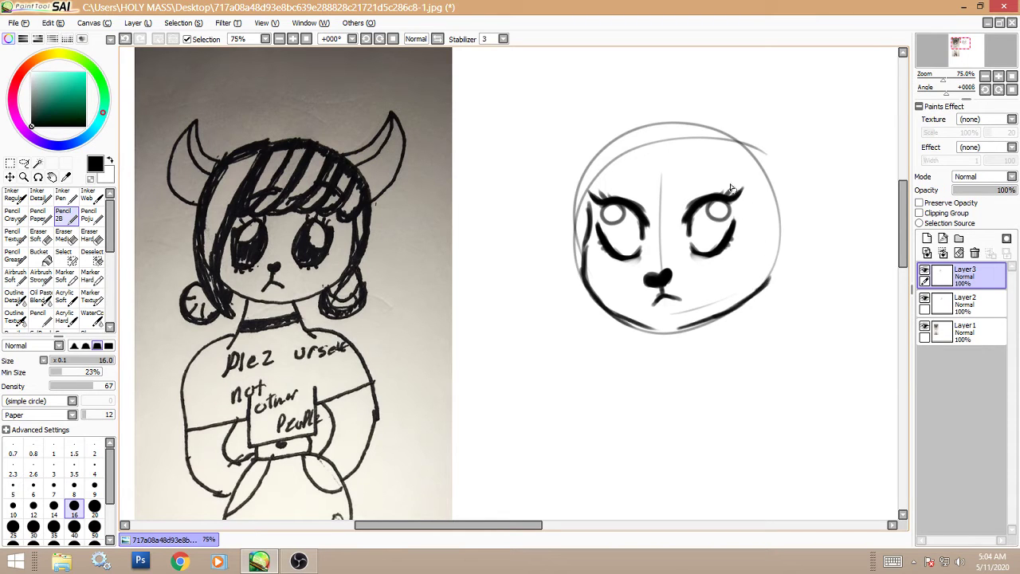
- Sketch the side-swept fringe across the forehead down to the left temple
drag(731, 139, 722, 185)
mouse_move(697, 150)
mouse_down()
mouse_move(631, 205)
mouse_move(647, 179)
mouse_move(607, 193)
mouse_move(593, 215)
mouse_up()
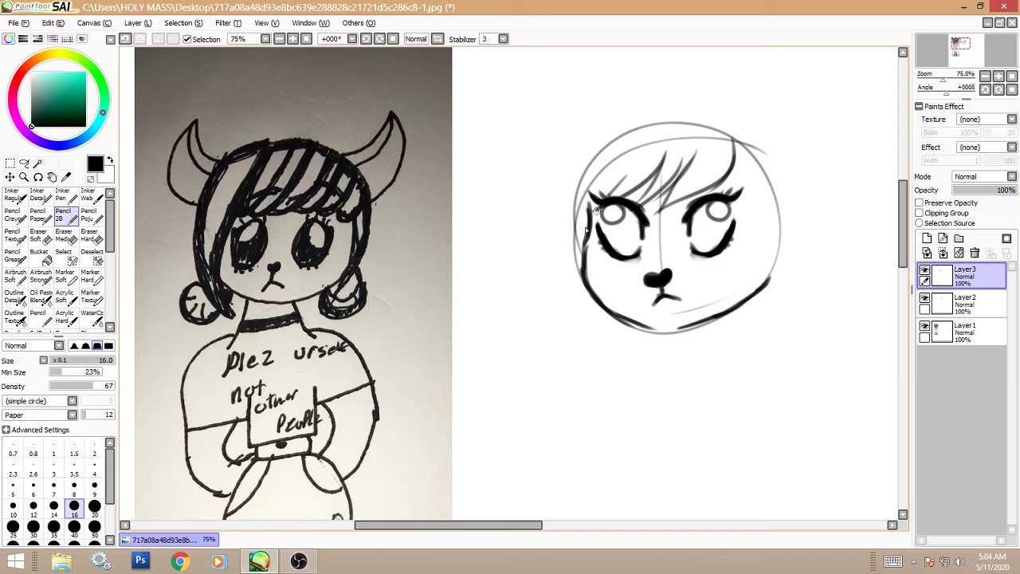
drag(603, 156, 575, 244)
mouse_move(648, 180)
mouse_down()
mouse_move(674, 112)
mouse_move(627, 150)
mouse_move(602, 199)
mouse_up()
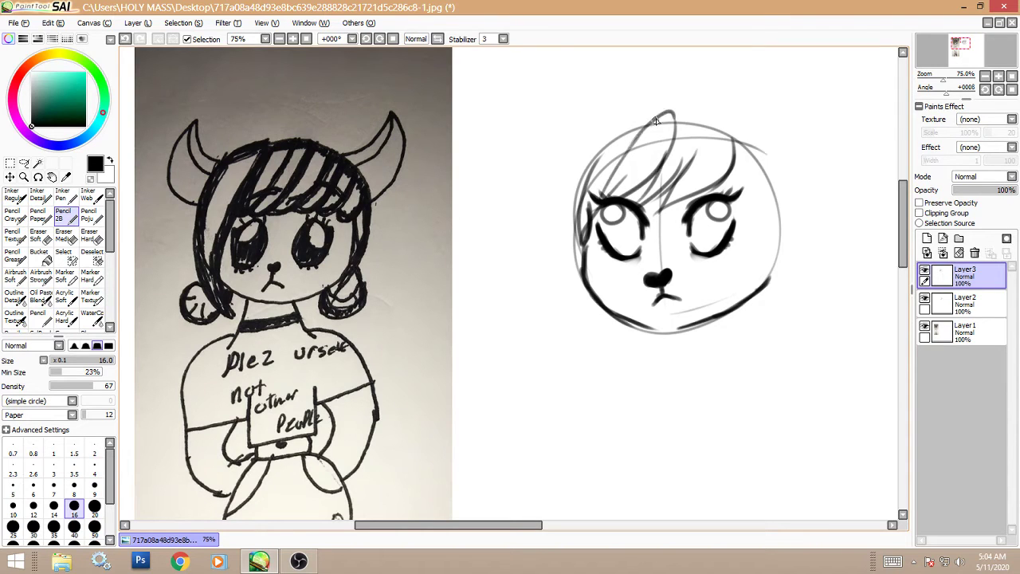
- Sketch the left side of the hair from the crown down to a pointed lock below the jaw
mouse_move(655, 117)
mouse_down()
mouse_move(581, 163)
mouse_move(581, 255)
mouse_up()
mouse_move(604, 142)
mouse_down()
mouse_move(558, 237)
mouse_move(556, 291)
mouse_up()
drag(563, 239, 626, 355)
drag(588, 266, 631, 355)
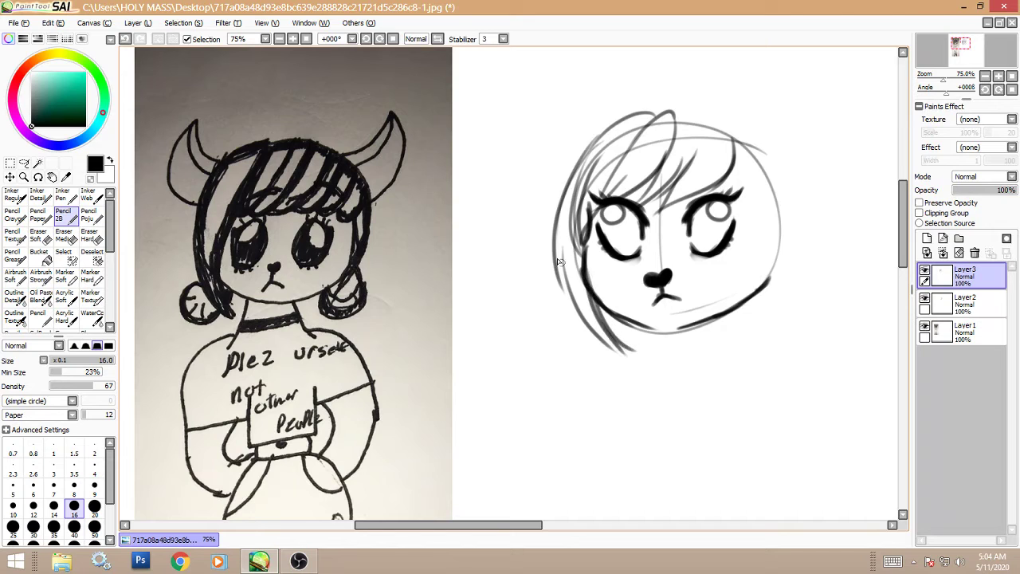
drag(557, 248, 634, 358)
drag(593, 279, 635, 360)
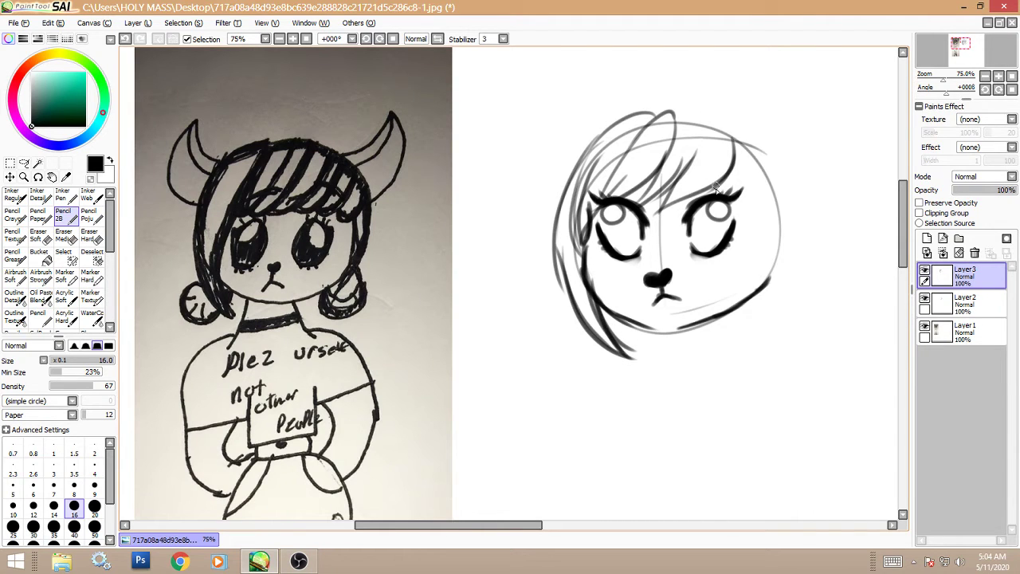
- Sketch the right side of the hair as long strands running from the fringe down to the jaw
drag(735, 153, 752, 275)
mouse_move(743, 236)
mouse_down()
mouse_move(741, 294)
mouse_move(728, 315)
mouse_up()
drag(764, 275, 717, 323)
drag(770, 220, 738, 327)
drag(779, 278, 791, 177)
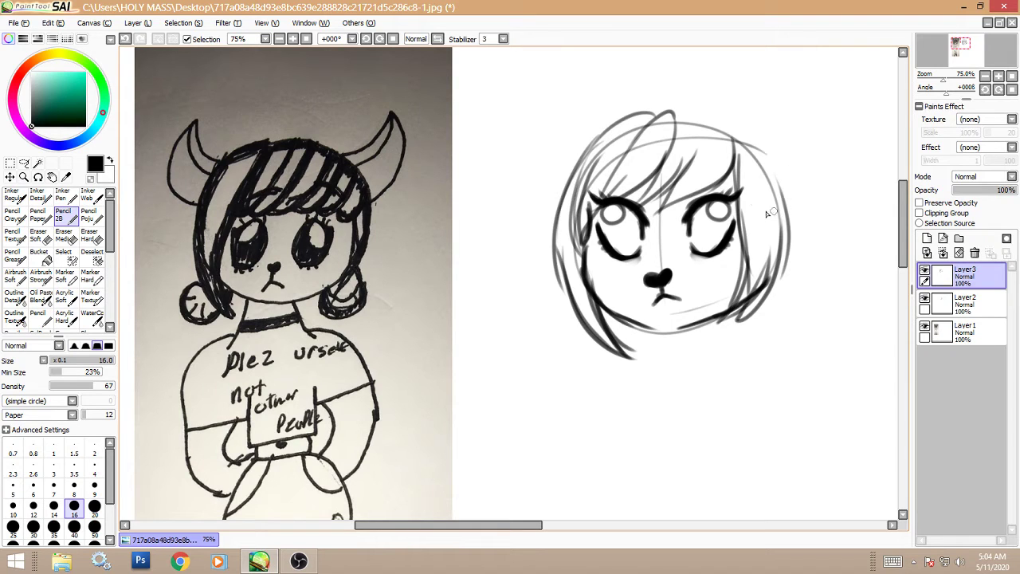
- Sketch a round hair bun under each side of the head and add outer strands to the right side of the hair
mouse_move(575, 296)
mouse_down()
mouse_move(547, 351)
mouse_move(634, 350)
mouse_move(606, 363)
mouse_up()
mouse_move(613, 309)
mouse_down()
mouse_move(555, 340)
mouse_move(588, 348)
mouse_move(576, 305)
mouse_move(562, 341)
mouse_up()
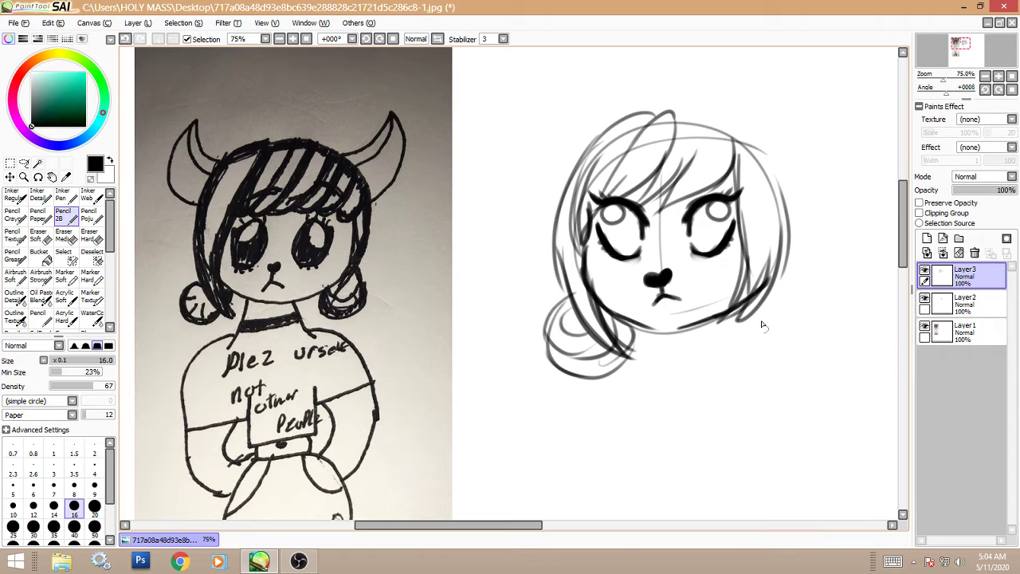
mouse_move(766, 287)
mouse_down()
mouse_move(800, 338)
mouse_move(788, 361)
mouse_move(750, 357)
mouse_move(738, 306)
mouse_move(781, 370)
mouse_move(800, 356)
mouse_move(803, 297)
mouse_move(768, 286)
mouse_move(790, 333)
mouse_move(750, 345)
mouse_move(749, 314)
mouse_move(746, 342)
mouse_up()
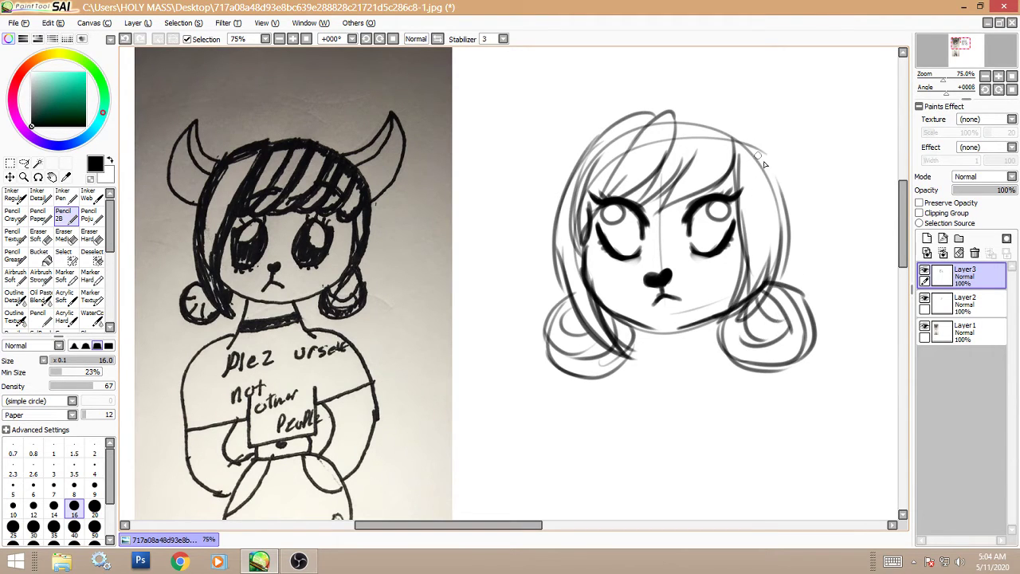
mouse_move(717, 118)
mouse_down()
mouse_move(744, 156)
mouse_move(749, 285)
mouse_up()
mouse_move(745, 128)
mouse_down()
mouse_move(779, 274)
mouse_move(753, 298)
mouse_up()
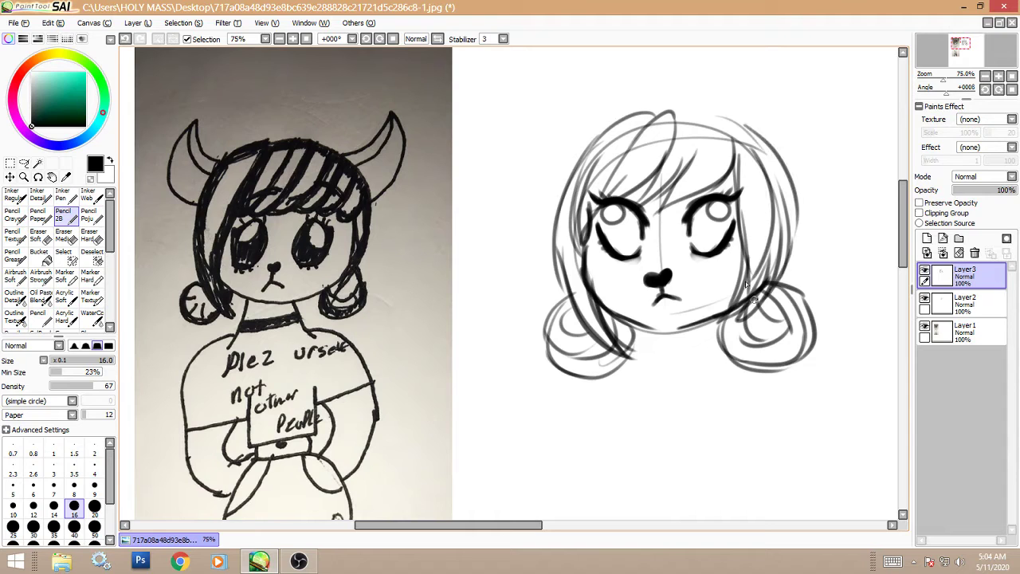
- Draw a large curved horn on each side of the head, like those in the reference
mouse_move(743, 132)
mouse_down()
mouse_move(647, 109)
mouse_move(557, 62)
mouse_up()
mouse_move(605, 148)
mouse_down()
mouse_move(556, 49)
mouse_move(516, 136)
mouse_move(570, 181)
mouse_up()
scroll(881, 193, up, 3)
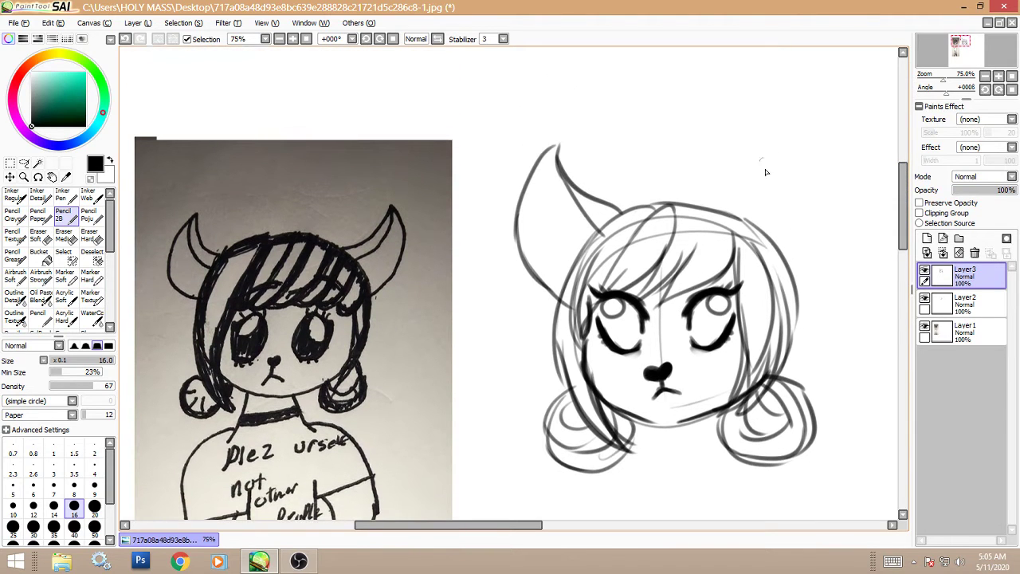
mouse_move(734, 213)
mouse_down()
mouse_move(806, 124)
mouse_move(828, 209)
mouse_move(828, 271)
mouse_move(760, 343)
mouse_up()
drag(748, 243, 807, 144)
- Erase the sketch lines overlapping the base of the right horn on Layer3 and Layer2 with the hard eraser
click(89, 235)
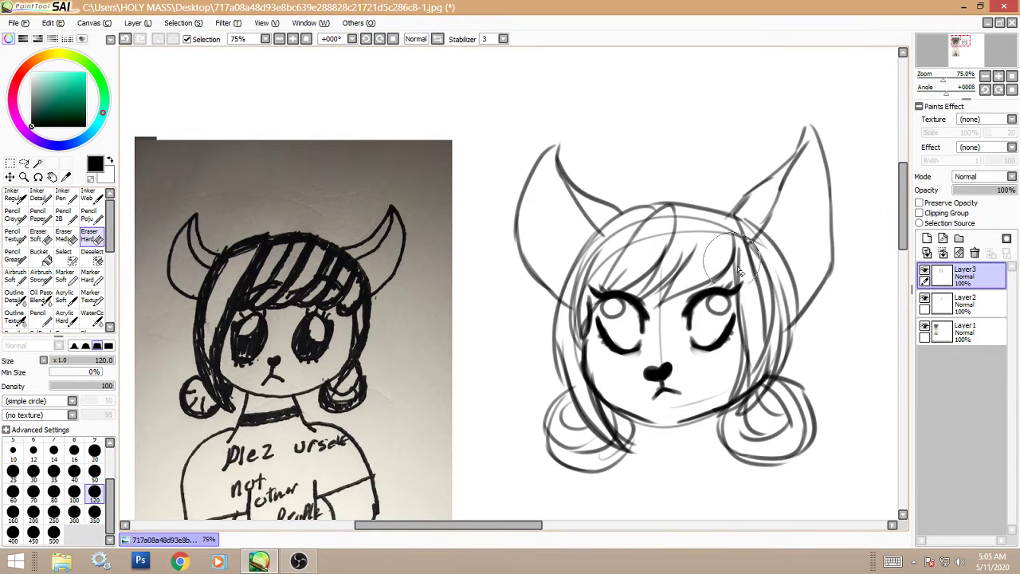
mouse_move(737, 266)
mouse_down()
mouse_move(780, 240)
mouse_move(763, 223)
mouse_move(785, 299)
mouse_up()
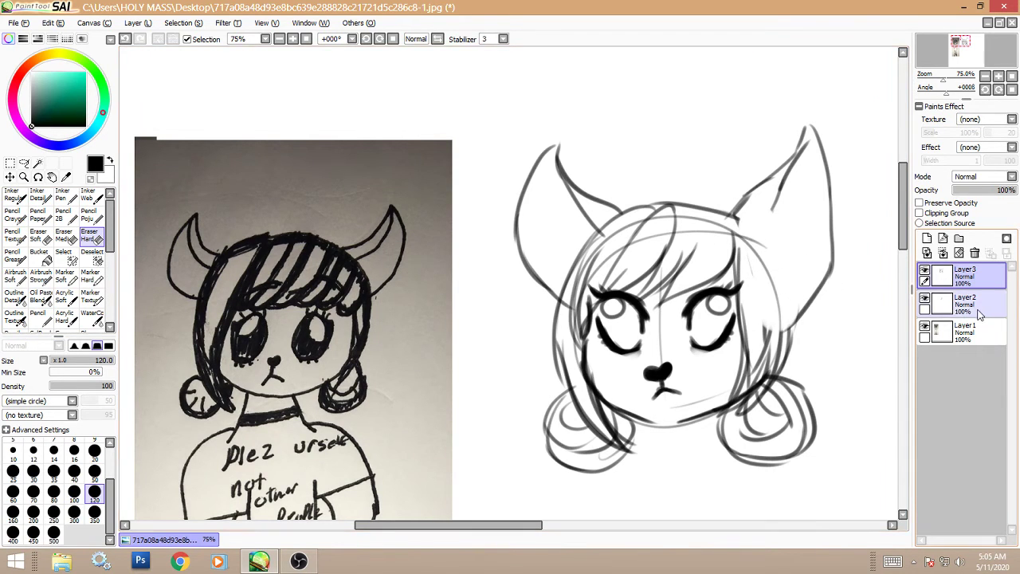
click(980, 308)
drag(753, 250, 758, 269)
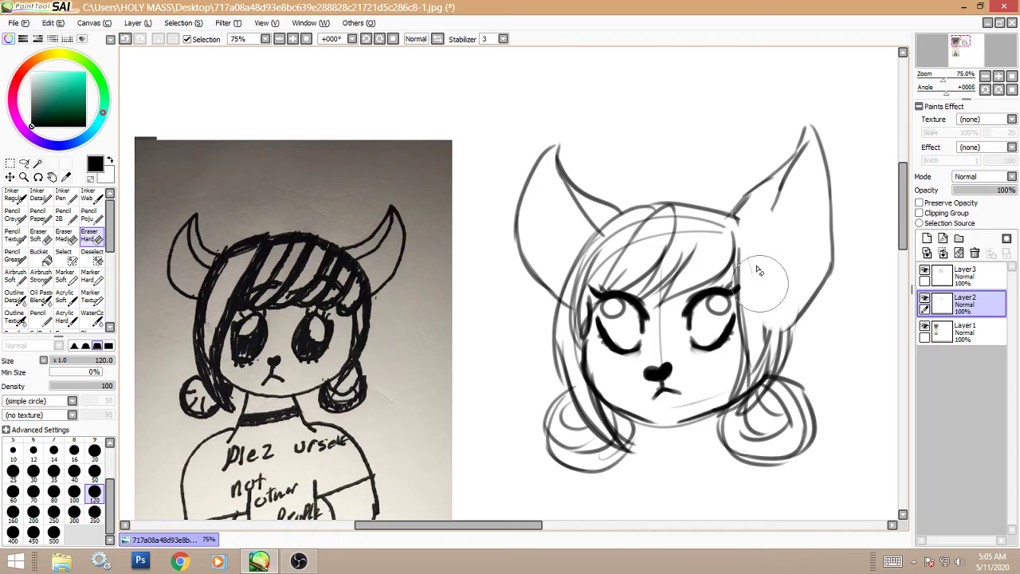
- Redraw the right hair edge and reinforce the contours of both horns on Layer2 with bold Pencil 2B strokes
click(70, 217)
drag(741, 234, 777, 343)
mouse_move(770, 201)
mouse_down()
mouse_move(731, 257)
mouse_move(776, 207)
mouse_move(810, 126)
mouse_move(795, 162)
mouse_up()
drag(810, 126, 828, 196)
mouse_move(558, 140)
mouse_down()
mouse_move(570, 210)
mouse_move(601, 231)
mouse_up()
mouse_move(564, 190)
mouse_down()
mouse_move(603, 234)
mouse_move(629, 213)
mouse_move(701, 207)
mouse_move(739, 228)
mouse_move(758, 188)
mouse_move(796, 153)
mouse_up()
drag(755, 250, 809, 149)
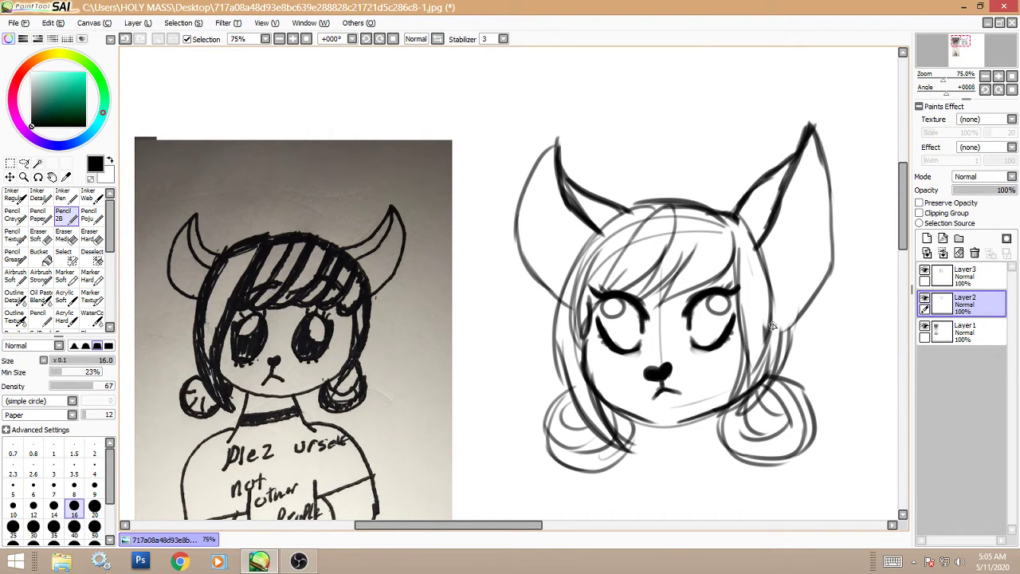
drag(774, 327, 827, 275)
mouse_move(734, 239)
mouse_down()
mouse_move(741, 372)
mouse_move(728, 392)
mouse_up()
- Fill both eyes with black around the large highlights and add small white reflections
mouse_move(709, 298)
mouse_down()
mouse_move(693, 314)
mouse_move(705, 322)
mouse_move(701, 338)
mouse_move(714, 336)
mouse_move(722, 324)
mouse_move(689, 319)
mouse_move(701, 311)
mouse_up()
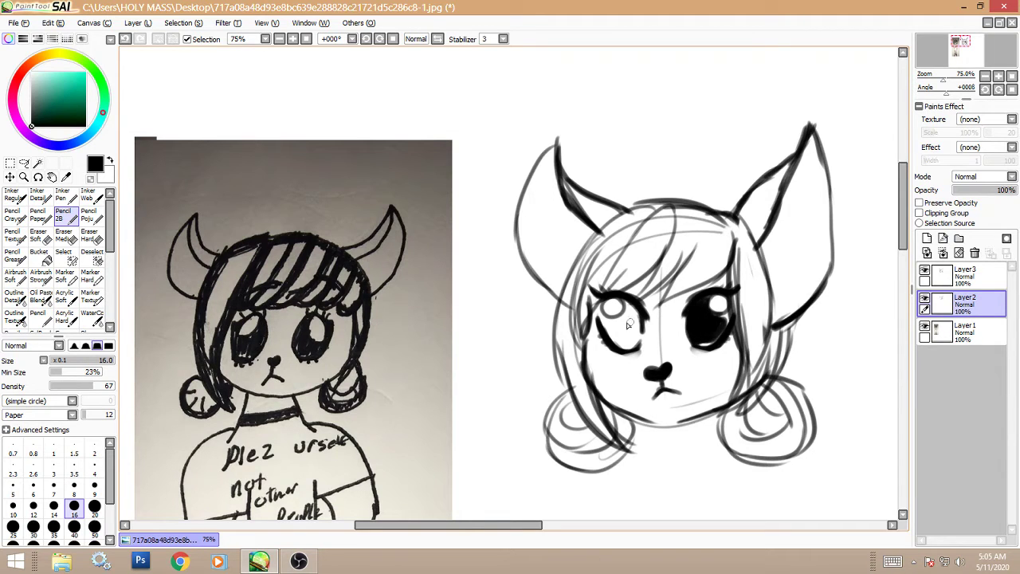
mouse_move(634, 318)
mouse_down()
mouse_move(631, 328)
mouse_move(619, 317)
mouse_move(604, 327)
mouse_move(637, 333)
mouse_move(625, 343)
mouse_move(621, 327)
mouse_up()
key(x)
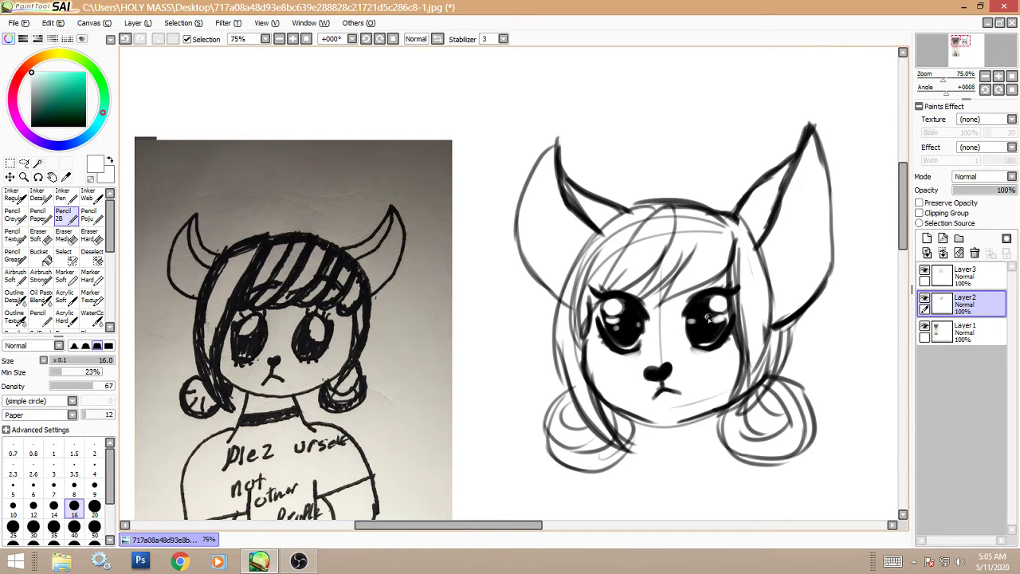
- Go over the outer hair outline on both sides of the head with thick black strokes
key(x)
mouse_move(764, 243)
mouse_down()
mouse_move(774, 323)
mouse_move(753, 386)
mouse_up()
drag(746, 333, 741, 377)
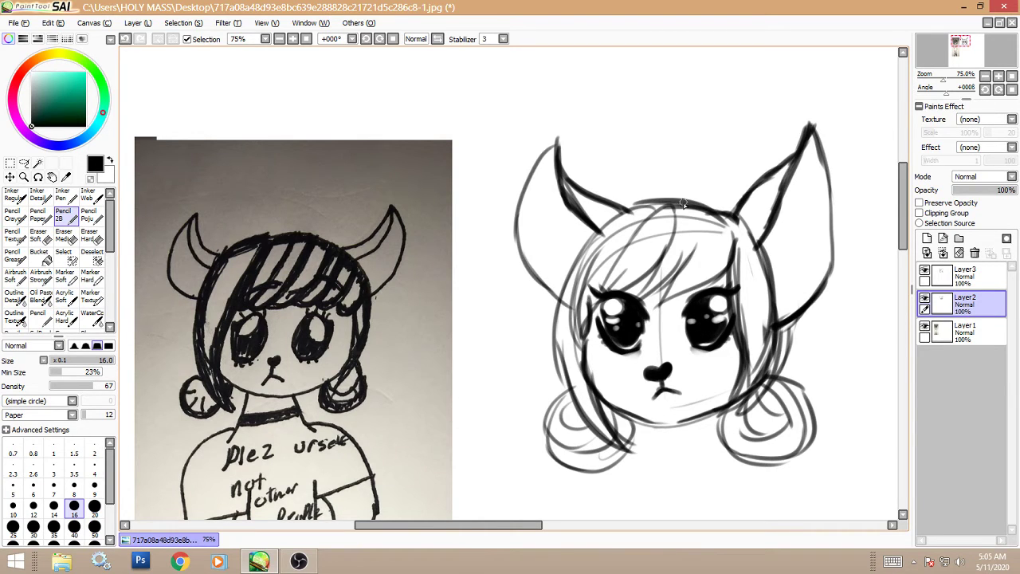
mouse_move(684, 204)
mouse_down()
mouse_move(603, 224)
mouse_move(567, 268)
mouse_move(548, 357)
mouse_move(580, 397)
mouse_up()
drag(539, 324, 576, 395)
drag(542, 346, 577, 400)
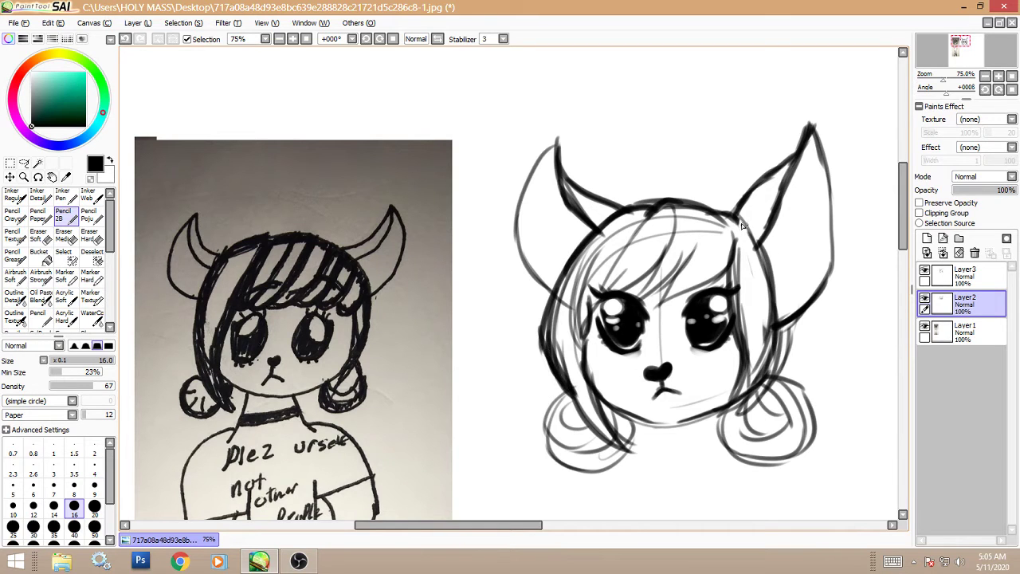
mouse_move(711, 202)
mouse_down()
mouse_move(746, 222)
mouse_move(766, 279)
mouse_up()
drag(743, 224, 754, 307)
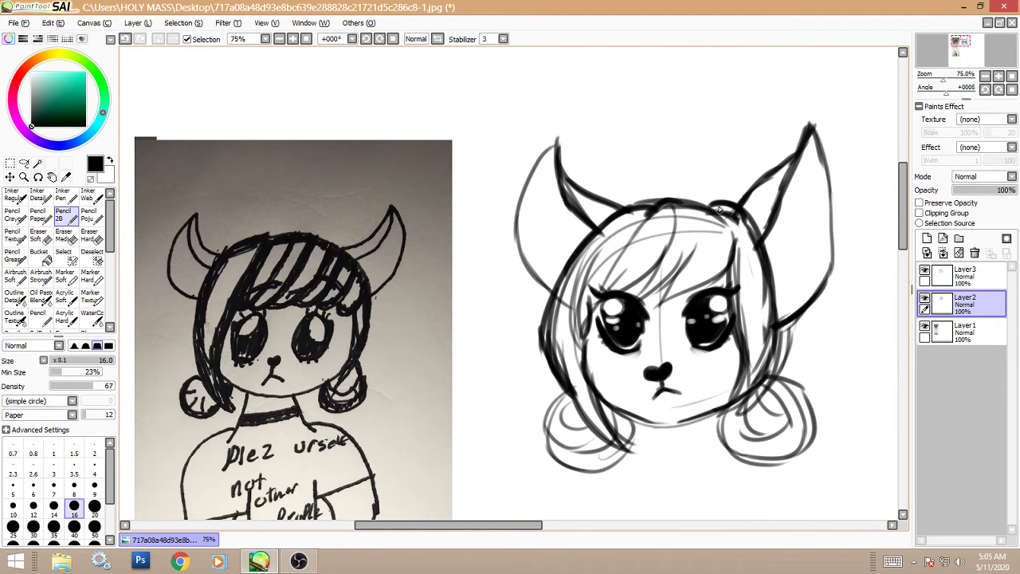
- Draw bold black strands sweeping from the parting across the bangs to the left side of the hair
mouse_move(713, 200)
mouse_down()
mouse_move(738, 279)
mouse_move(728, 285)
mouse_up()
mouse_move(720, 219)
mouse_down()
mouse_move(685, 295)
mouse_move(652, 309)
mouse_move(673, 292)
mouse_up()
mouse_move(711, 199)
mouse_down()
mouse_move(728, 243)
mouse_move(724, 287)
mouse_move(689, 237)
mouse_move(674, 189)
mouse_move(663, 253)
mouse_move(638, 303)
mouse_up()
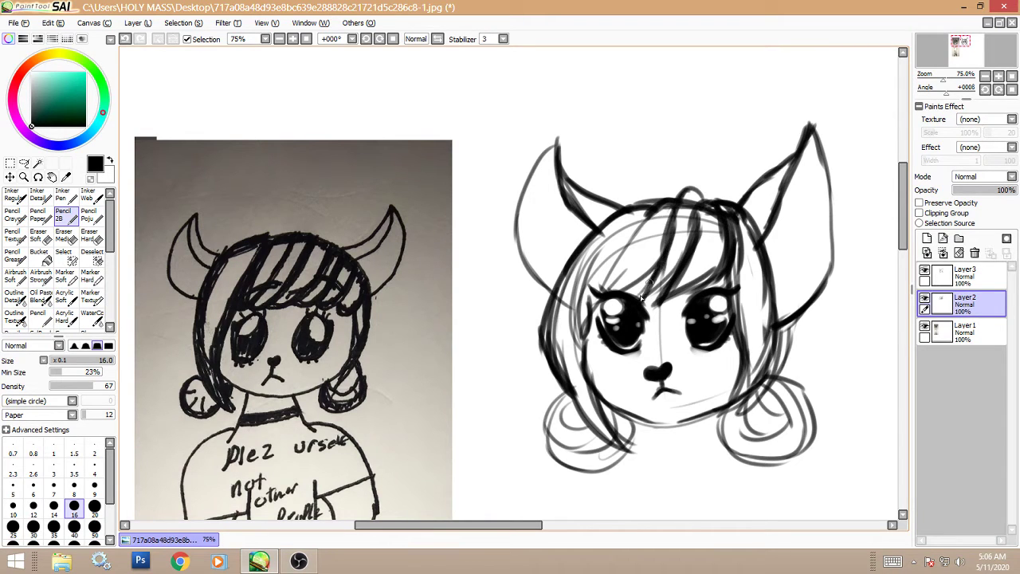
drag(683, 254, 642, 297)
drag(709, 221, 694, 247)
mouse_move(705, 199)
mouse_down()
mouse_move(684, 194)
mouse_move(671, 215)
mouse_up()
drag(703, 191, 693, 240)
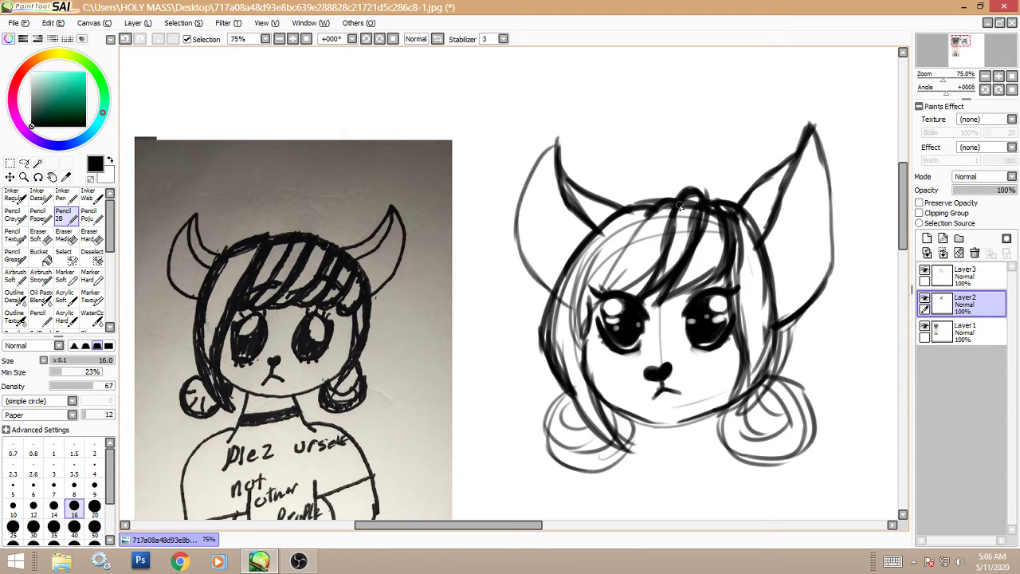
drag(682, 191, 623, 261)
mouse_move(681, 226)
mouse_down()
mouse_move(607, 288)
mouse_move(622, 292)
mouse_up()
drag(661, 201, 574, 308)
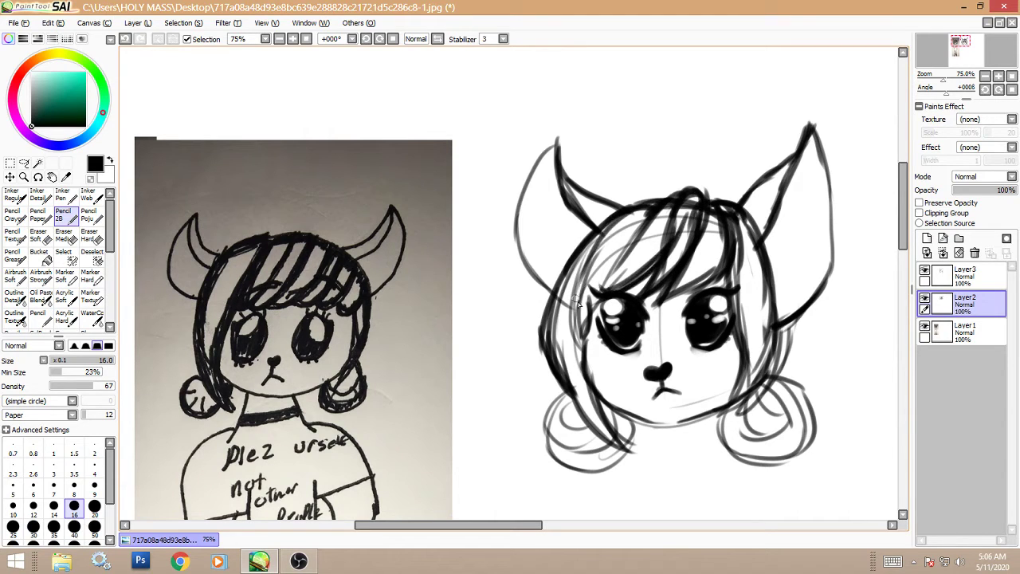
drag(624, 215, 570, 351)
- Thicken both hair buns with curved strokes and darken the hair on the right, ending in a lock curling over the cheek
mouse_move(583, 397)
mouse_down()
mouse_move(564, 424)
mouse_move(569, 400)
mouse_move(548, 446)
mouse_move(609, 420)
mouse_move(544, 445)
mouse_move(642, 442)
mouse_move(619, 465)
mouse_up()
drag(640, 422, 621, 470)
mouse_move(729, 411)
mouse_down()
mouse_move(717, 457)
mouse_move(780, 448)
mouse_move(771, 384)
mouse_move(726, 443)
mouse_move(810, 434)
mouse_move(786, 375)
mouse_move(794, 463)
mouse_up()
mouse_move(800, 319)
mouse_down()
mouse_move(795, 360)
mouse_move(769, 379)
mouse_move(774, 371)
mouse_up()
mouse_move(784, 337)
mouse_down()
mouse_move(774, 373)
mouse_move(707, 390)
mouse_move(754, 378)
mouse_move(723, 396)
mouse_move(710, 381)
mouse_move(711, 405)
mouse_up()
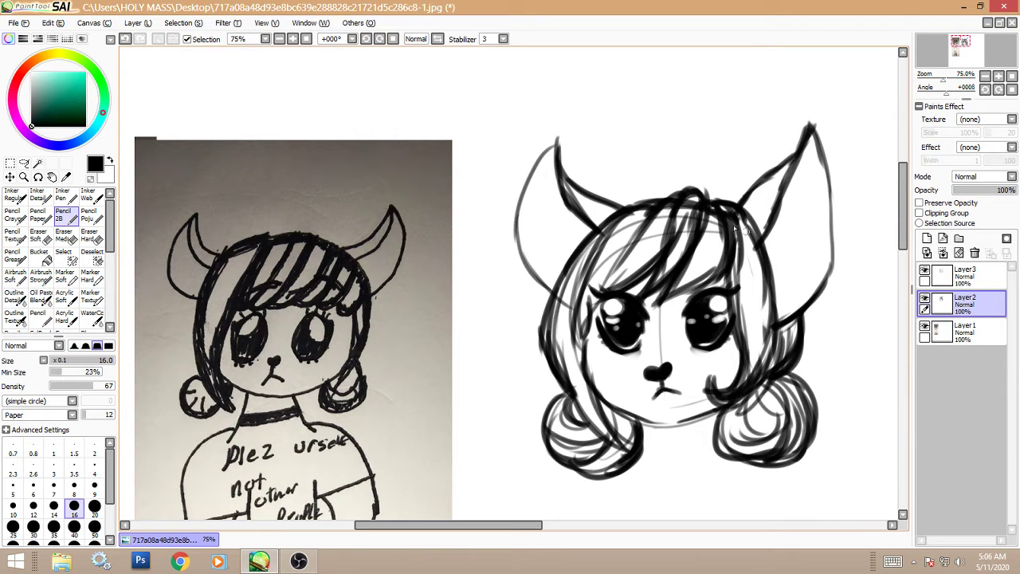
- Erase the lines overlapping the curled lock at the right cheek on Layer2 and Layer3 with the size 16 hard eraser
click(90, 236)
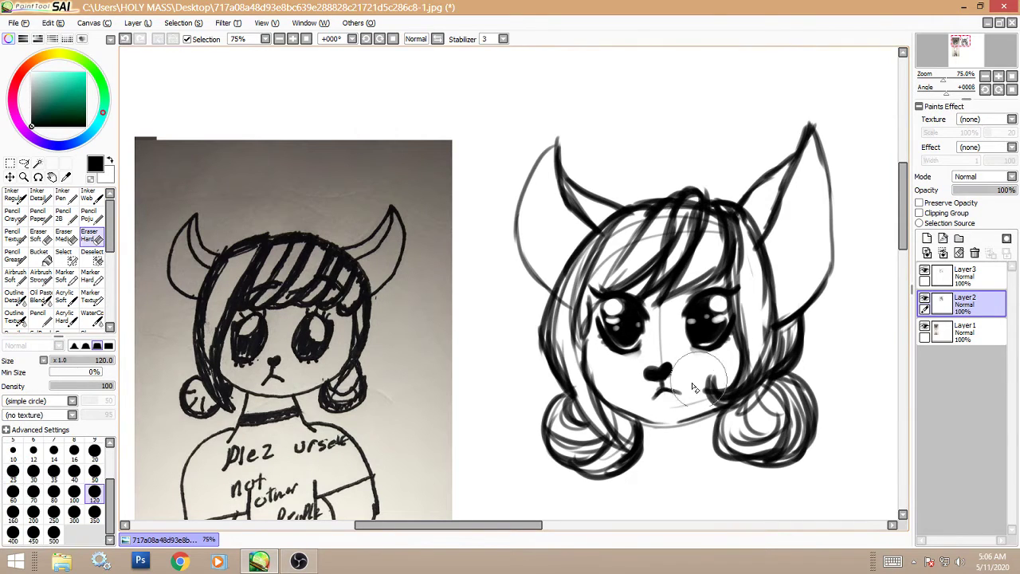
click(74, 452)
mouse_move(707, 373)
mouse_down()
mouse_move(706, 402)
mouse_move(734, 368)
mouse_move(754, 400)
mouse_up()
click(964, 273)
mouse_move(767, 357)
mouse_down()
mouse_move(722, 407)
mouse_move(694, 392)
mouse_move(711, 401)
mouse_up()
- Redraw the curl's lower edge, the chin line and the left cheek edge on Layer3 with Pencil 2B
click(62, 215)
mouse_move(751, 395)
mouse_down()
mouse_move(722, 405)
mouse_move(701, 385)
mouse_move(746, 397)
mouse_move(714, 392)
mouse_move(742, 374)
mouse_move(758, 387)
mouse_move(767, 381)
mouse_move(777, 436)
mouse_move(766, 424)
mouse_move(771, 394)
mouse_up()
drag(636, 415, 687, 422)
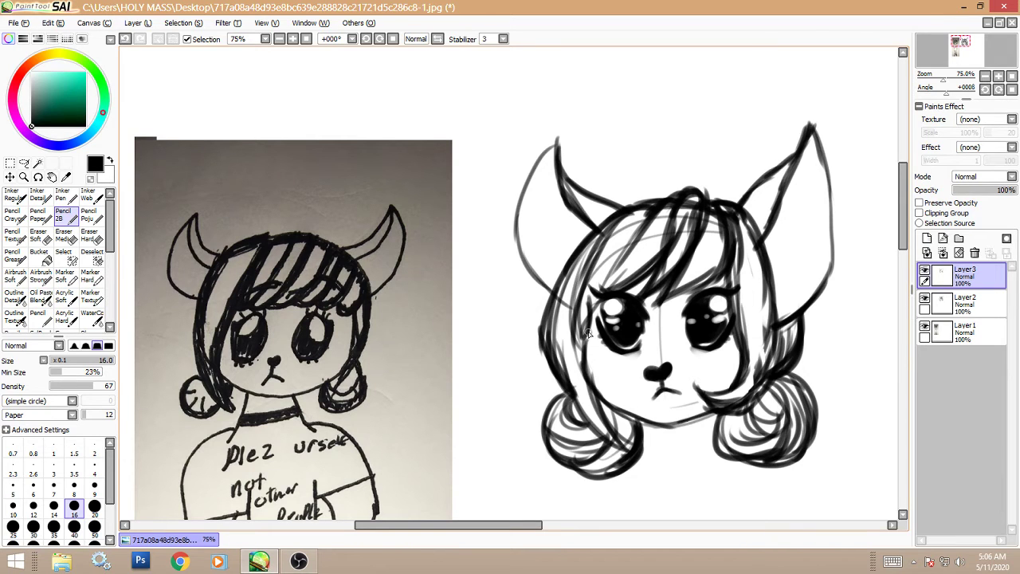
drag(589, 333, 587, 357)
- Reinforce the outer contours of both horns and the inner edge of the right horn with Pencil 2B
mouse_move(559, 139)
mouse_down()
mouse_move(531, 169)
mouse_move(513, 242)
mouse_up()
mouse_move(519, 196)
mouse_down()
mouse_move(523, 272)
mouse_move(550, 293)
mouse_up()
drag(822, 156, 829, 248)
drag(824, 194, 833, 283)
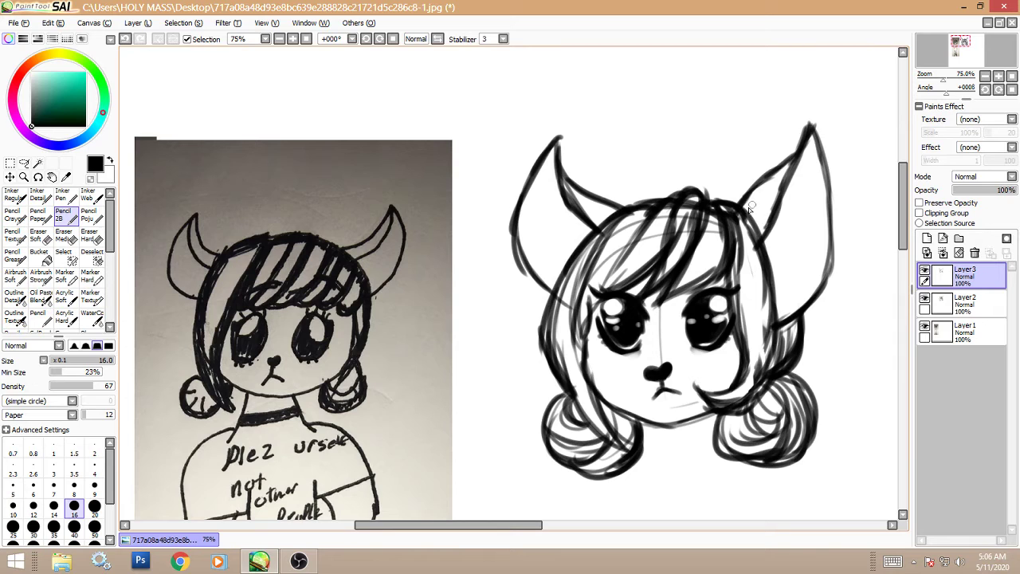
drag(749, 209, 787, 168)
- Merge Layer3 into Layer2 and trim the rough inner edge of the right horn with the hard eraser
click(90, 235)
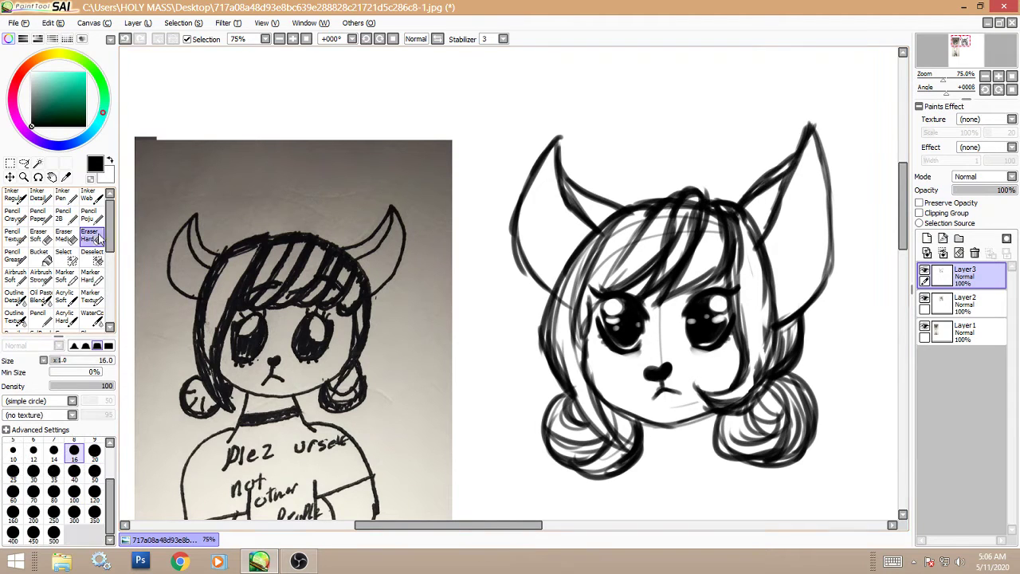
click(964, 303)
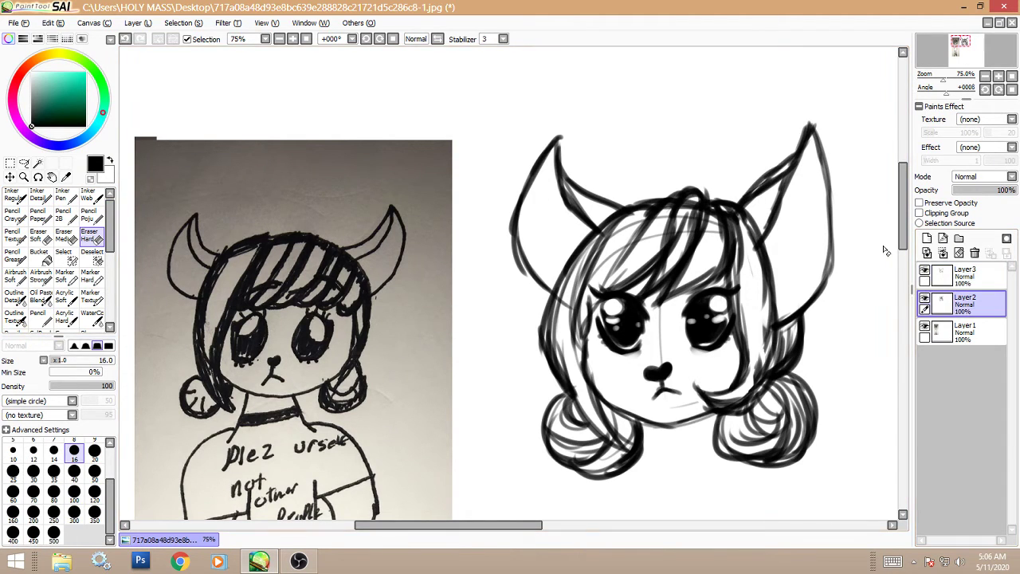
drag(765, 173, 793, 160)
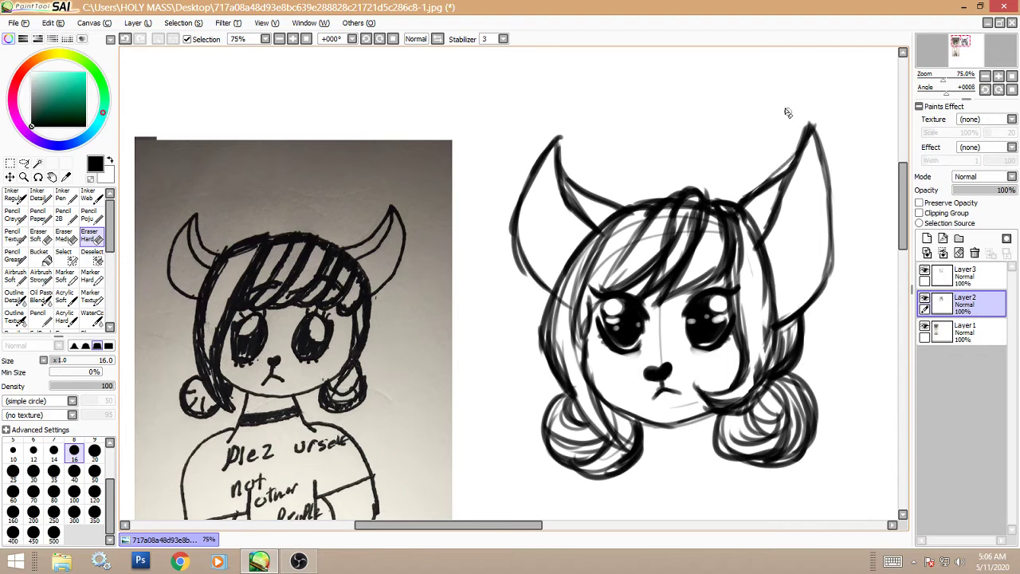
click(994, 280)
click(942, 253)
mouse_move(748, 189)
mouse_down()
mouse_move(790, 158)
mouse_move(810, 98)
mouse_up()
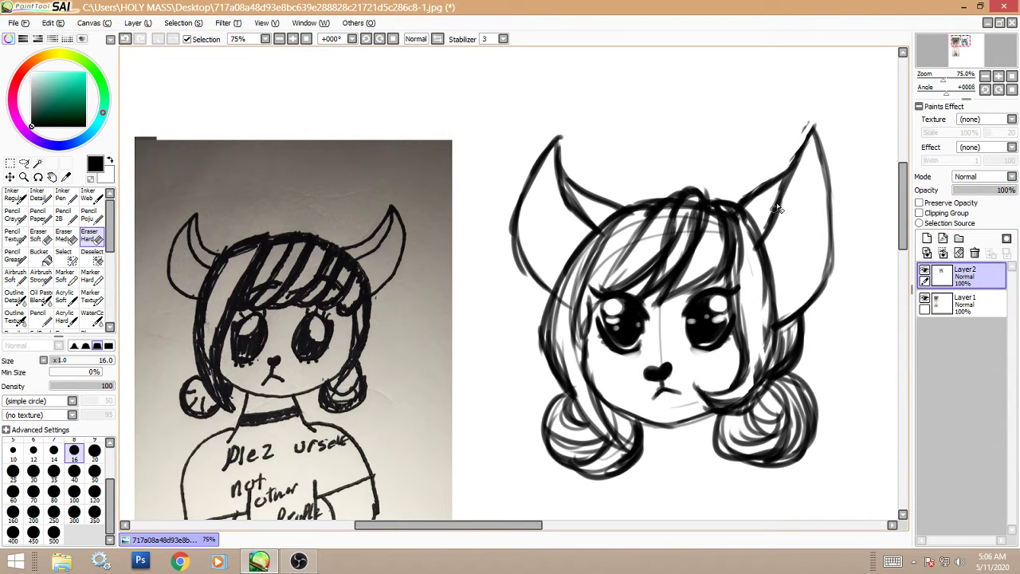
- Erase thin light streaks and leftover sketch lines in the bangs and side hair with the hard eraser
mouse_move(684, 192)
mouse_down()
mouse_move(690, 209)
mouse_move(679, 227)
mouse_move(698, 205)
mouse_move(717, 211)
mouse_move(730, 239)
mouse_move(738, 216)
mouse_move(776, 367)
mouse_move(751, 377)
mouse_move(767, 305)
mouse_up()
drag(585, 253, 553, 334)
drag(597, 283, 588, 298)
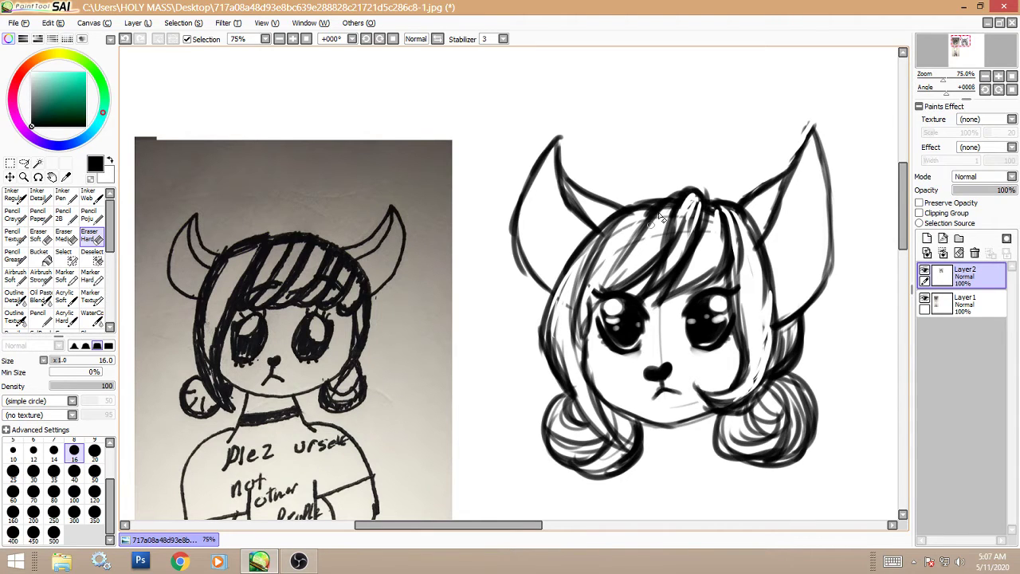
mouse_move(666, 211)
mouse_down()
mouse_move(641, 254)
mouse_move(634, 237)
mouse_up()
mouse_move(685, 217)
mouse_down()
mouse_move(674, 253)
mouse_move(701, 215)
mouse_up()
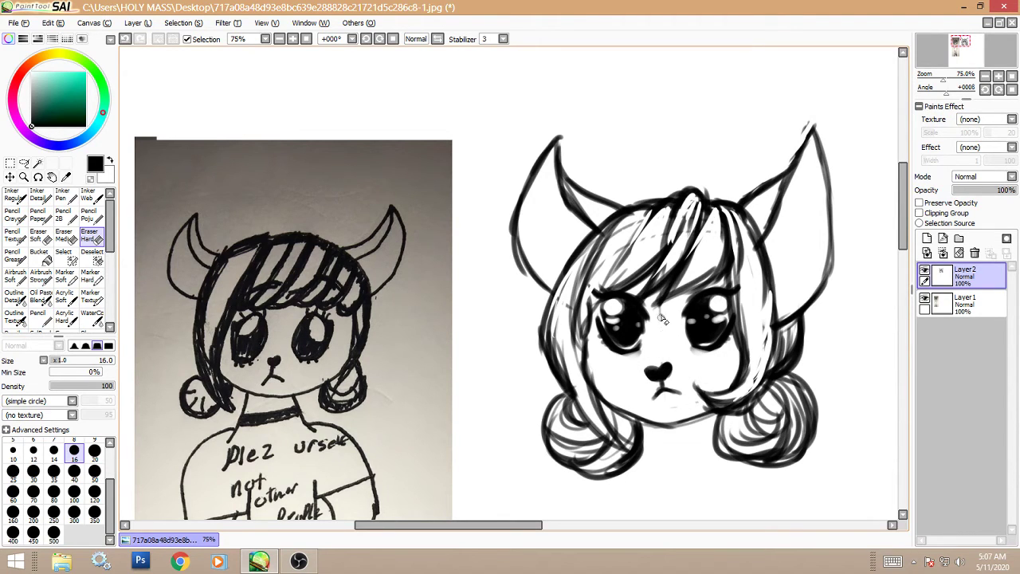
- Add small lower lashes to both eyes and draw the neck with a zigzag choker in Pencil 2B
click(67, 216)
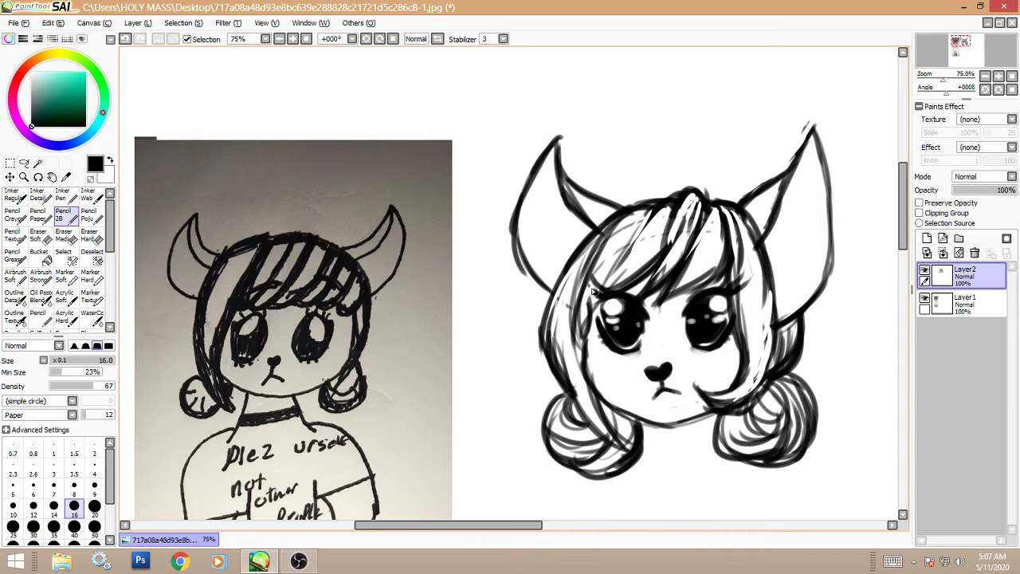
drag(600, 333, 606, 341)
drag(726, 338, 734, 343)
drag(903, 228, 902, 258)
drag(646, 254, 648, 300)
drag(711, 239, 713, 304)
mouse_move(647, 269)
mouse_down()
mouse_move(662, 288)
mouse_move(666, 272)
mouse_move(677, 289)
mouse_move(666, 289)
mouse_move(682, 273)
mouse_move(690, 288)
mouse_move(697, 271)
mouse_move(706, 287)
mouse_move(710, 269)
mouse_up()
drag(642, 259, 642, 285)
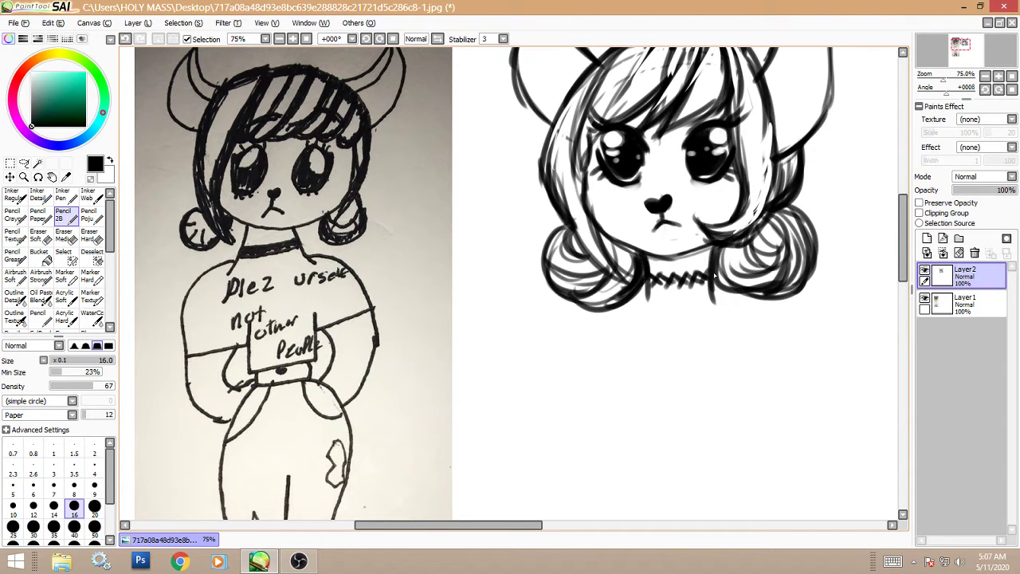
- Strengthen the outlines of both buns, the left hair lock and the sides of the neck
drag(718, 267, 741, 292)
drag(789, 205, 813, 237)
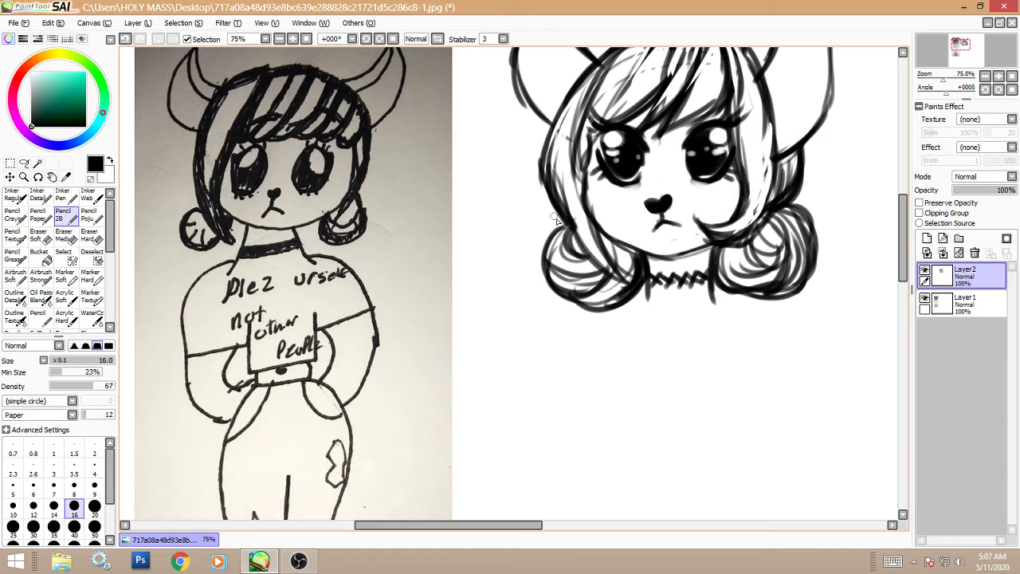
drag(557, 222, 542, 266)
mouse_move(586, 179)
mouse_down()
mouse_move(589, 121)
mouse_move(577, 183)
mouse_up()
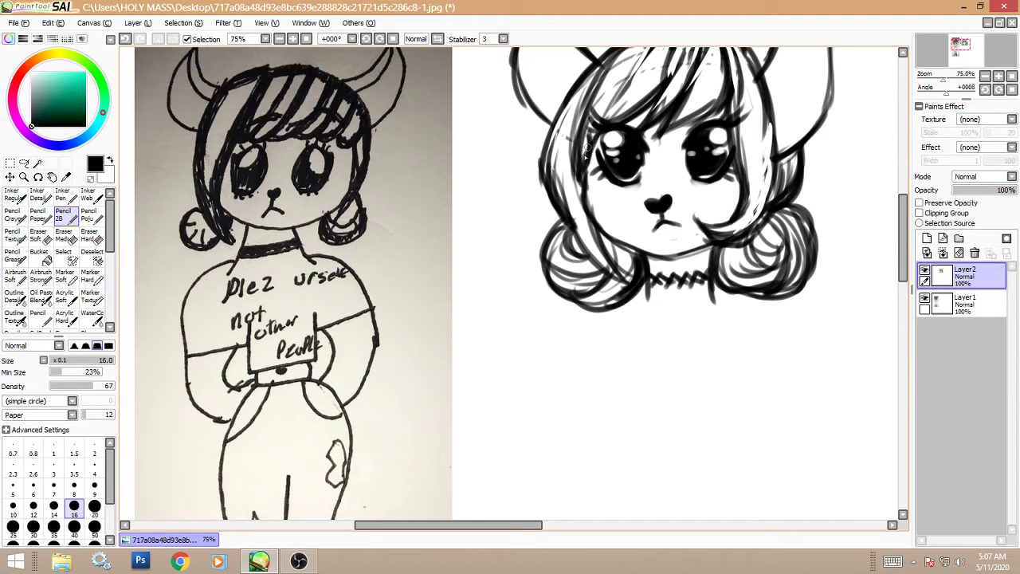
drag(619, 80, 583, 156)
drag(599, 113, 582, 206)
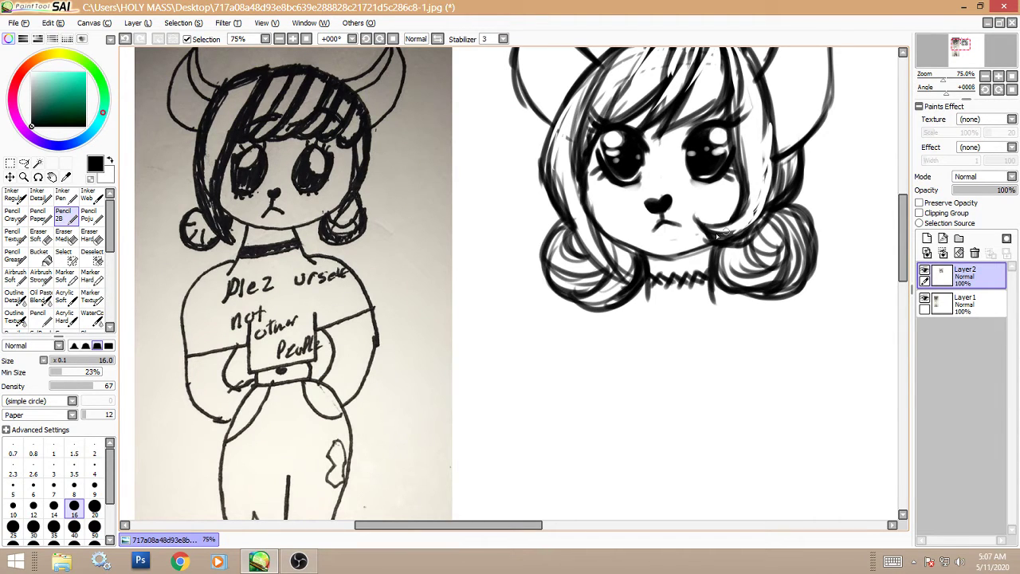
mouse_move(716, 239)
mouse_down()
mouse_move(621, 267)
mouse_move(634, 297)
mouse_move(648, 289)
mouse_move(609, 306)
mouse_move(646, 305)
mouse_up()
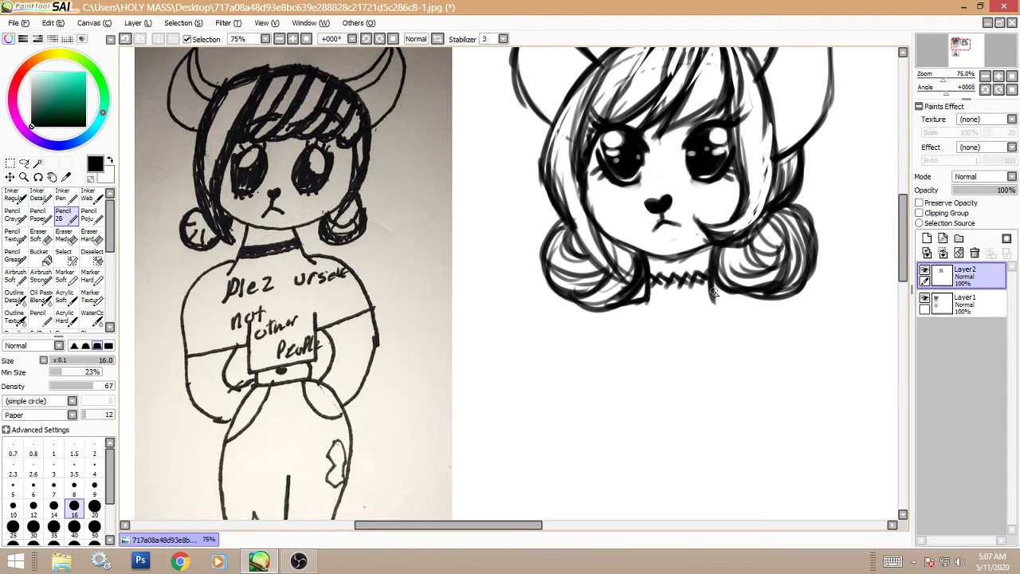
drag(713, 285, 711, 301)
- Sketch the T-shirt's shoulders, wide curved neckline, left sleeve and torso sides below the head
drag(612, 306, 589, 335)
drag(608, 387, 641, 478)
drag(599, 317, 533, 413)
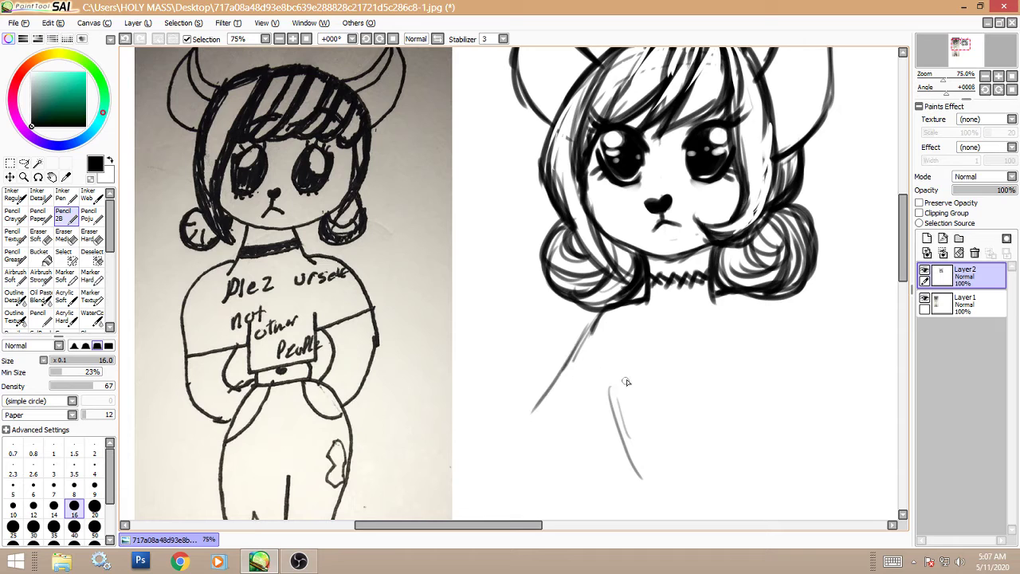
drag(625, 389, 588, 454)
drag(615, 394, 584, 451)
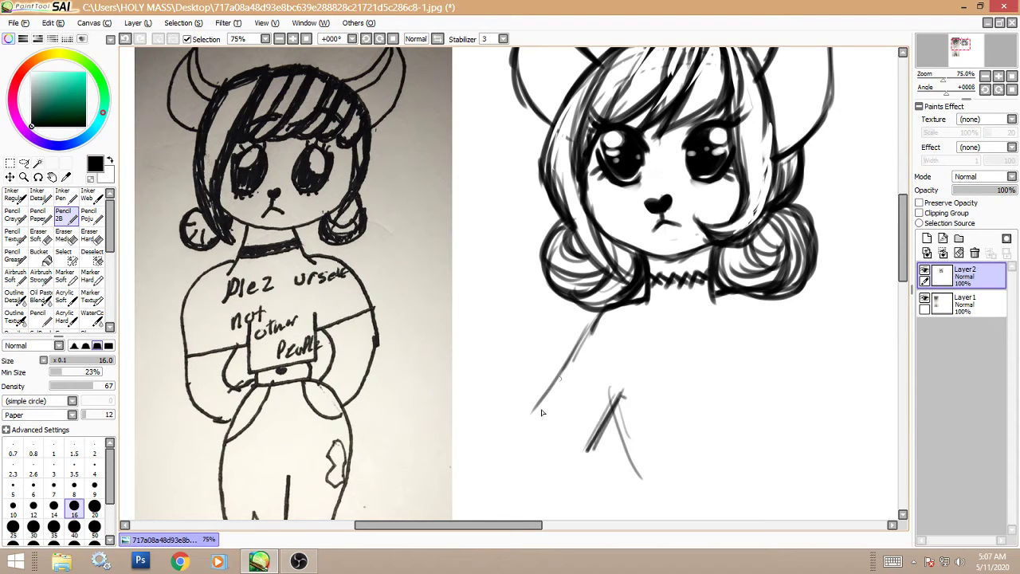
drag(558, 378, 530, 429)
mouse_move(596, 322)
mouse_down()
mouse_move(648, 353)
mouse_move(688, 355)
mouse_move(735, 345)
mouse_move(765, 319)
mouse_up()
mouse_move(783, 340)
mouse_down()
mouse_move(799, 435)
mouse_move(832, 461)
mouse_up()
mouse_move(755, 326)
mouse_down()
mouse_move(784, 295)
mouse_move(806, 319)
mouse_move(824, 384)
mouse_up()
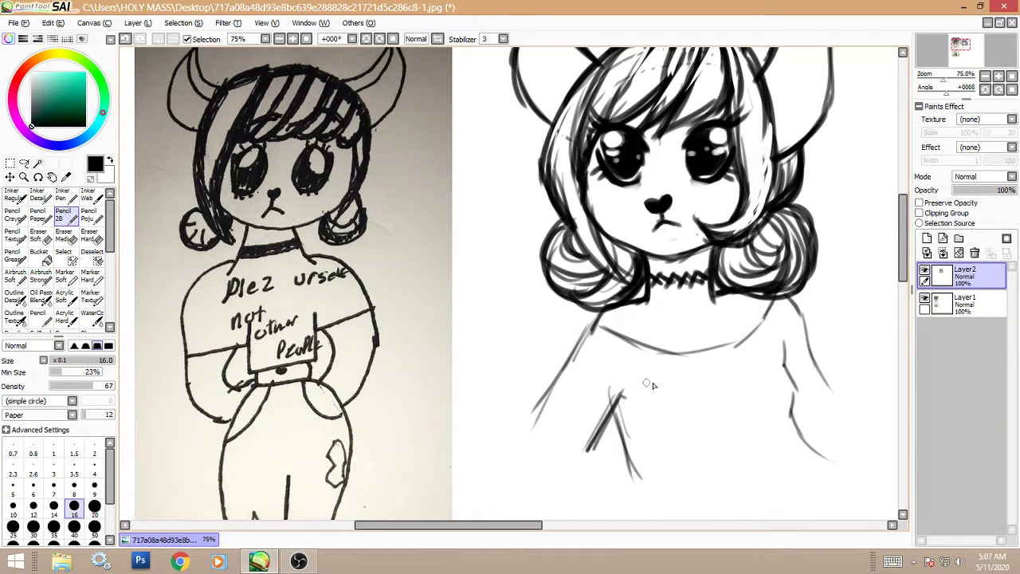
- Handwrite "Plez urself" across the chest of the T-shirt
drag(644, 382, 647, 405)
mouse_move(644, 382)
mouse_down()
mouse_move(665, 404)
mouse_move(687, 387)
mouse_move(699, 396)
mouse_move(739, 389)
mouse_move(757, 373)
mouse_move(747, 389)
mouse_move(769, 388)
mouse_up()
key(ctrl+z)
drag(772, 360, 779, 390)
drag(771, 375, 791, 371)
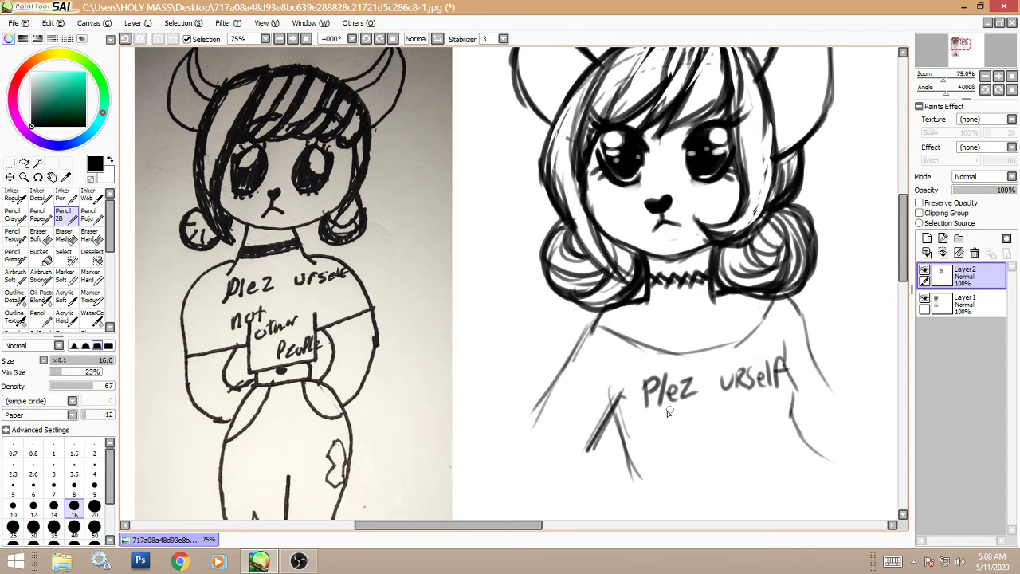
- Handwrite "Not other people" on two lines beneath the first line of the shirt text
mouse_move(663, 415)
mouse_down()
mouse_move(661, 435)
mouse_move(679, 416)
mouse_up()
drag(690, 421, 704, 433)
mouse_move(695, 420)
mouse_down()
mouse_move(741, 413)
mouse_move(748, 421)
mouse_up()
drag(742, 413, 762, 420)
drag(764, 415, 789, 421)
mouse_move(699, 442)
mouse_down()
mouse_move(703, 462)
mouse_move(707, 451)
mouse_up()
drag(714, 451, 733, 448)
mouse_move(745, 434)
mouse_down()
mouse_move(746, 456)
mouse_move(752, 443)
mouse_up()
mouse_move(760, 425)
mouse_down()
mouse_move(762, 451)
mouse_move(777, 444)
mouse_up()
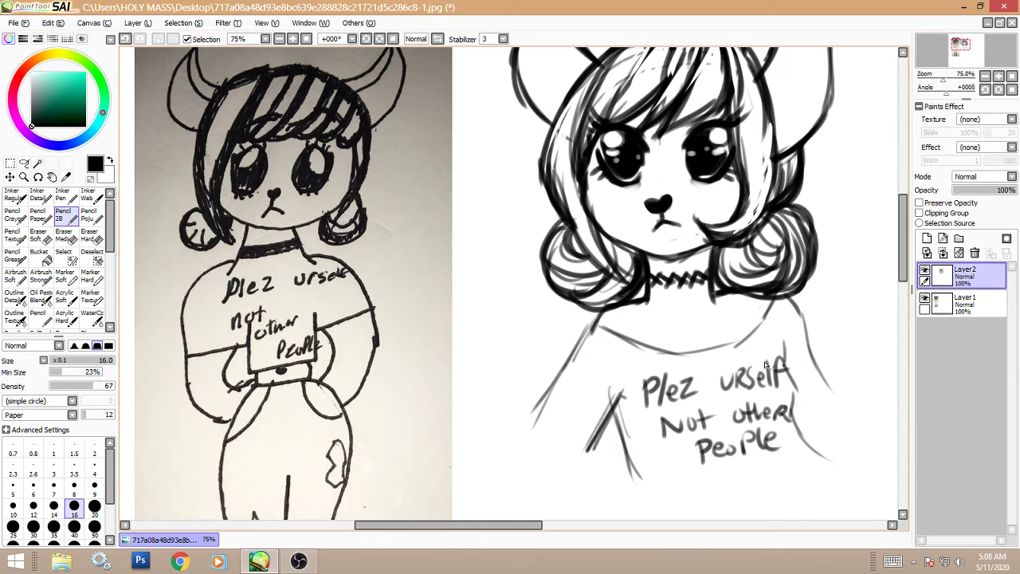
- Close the left sleeve's hem, add small detail strokes at the neckline and darken both outer shoulder lines
mouse_move(550, 390)
mouse_down()
mouse_move(533, 413)
mouse_move(577, 435)
mouse_up()
drag(555, 426, 591, 449)
drag(595, 323, 573, 361)
mouse_move(650, 298)
mouse_down()
mouse_move(679, 317)
mouse_move(726, 312)
mouse_move(720, 346)
mouse_up()
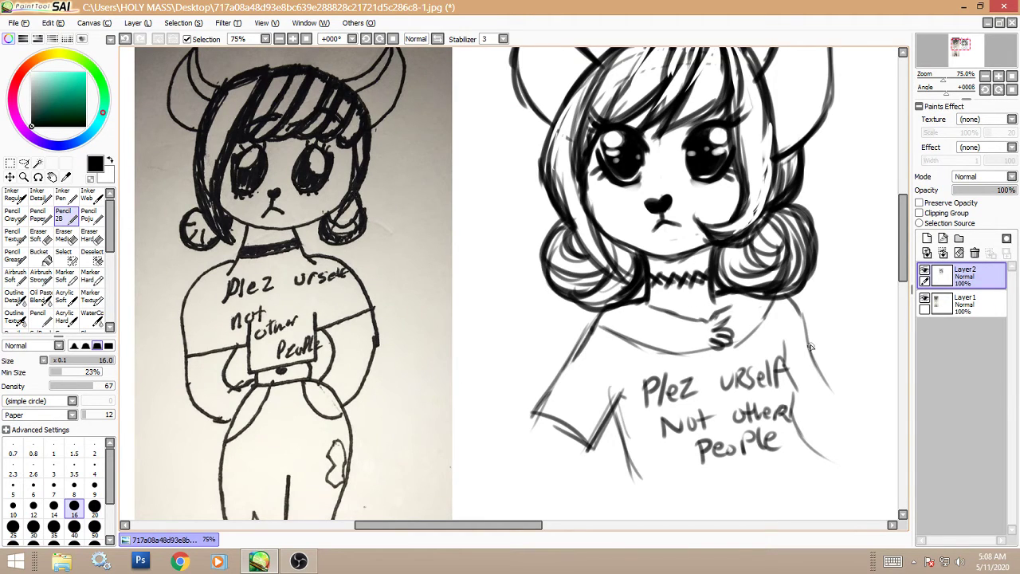
drag(805, 322, 833, 392)
drag(594, 333, 548, 396)
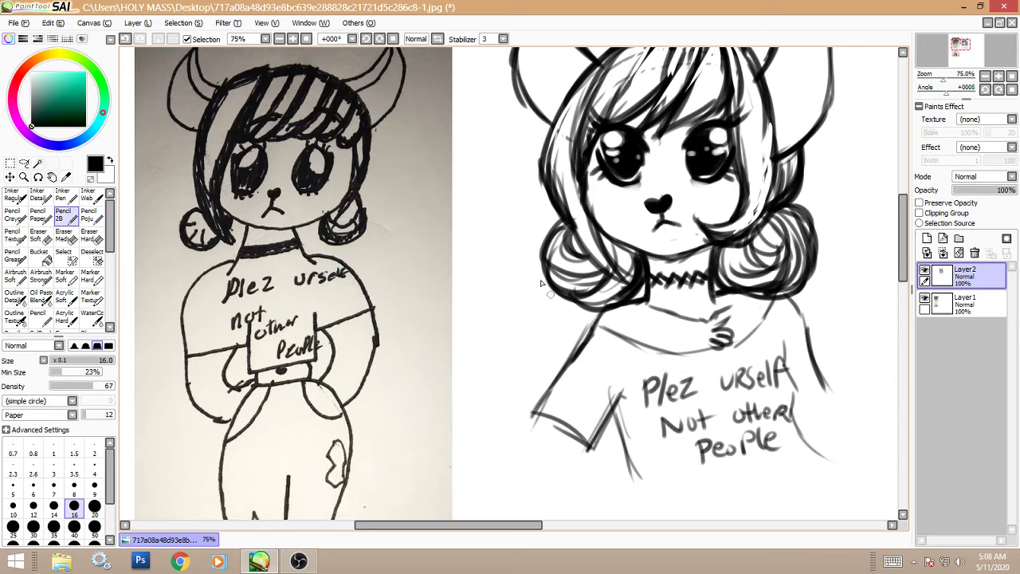
- Draw the cropped shirt's hem, the bare waist with a navel, the waistband curve and both hip lines
click(280, 38)
click(280, 38)
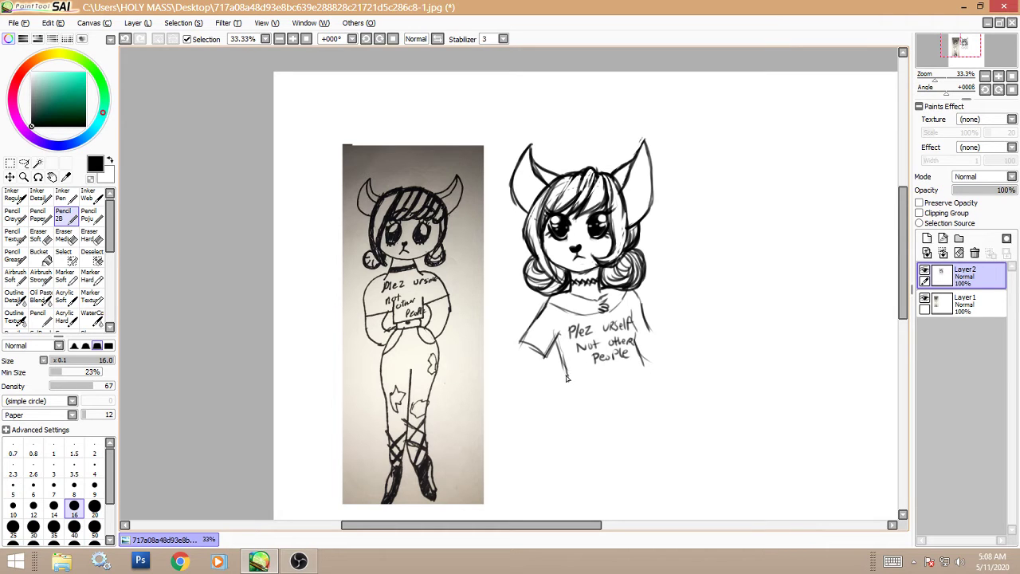
mouse_move(562, 358)
mouse_down()
mouse_move(564, 388)
mouse_move(640, 374)
mouse_move(635, 393)
mouse_up()
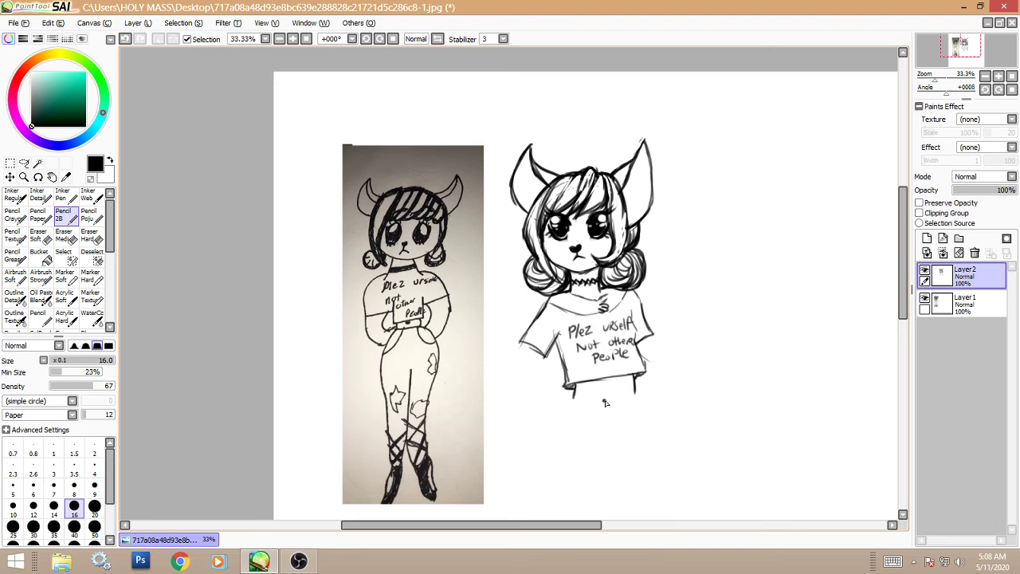
drag(571, 400, 622, 409)
mouse_move(569, 406)
mouse_down()
mouse_move(556, 455)
mouse_move(570, 408)
mouse_up()
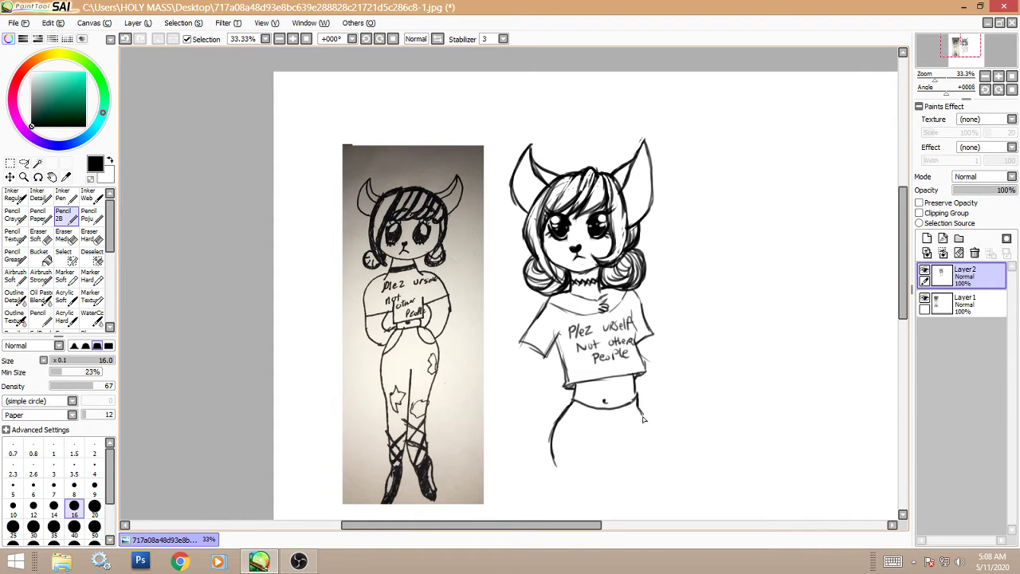
drag(643, 418, 668, 438)
- Go over the sides and bottom hem of the cropped shirt with thick black strokes
click(293, 38)
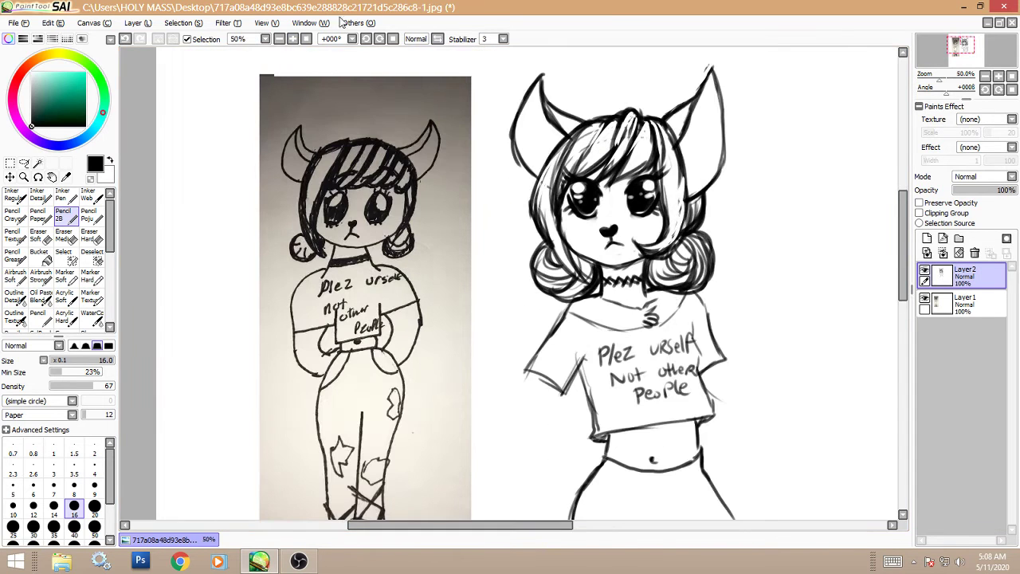
scroll(844, 271, down, 3)
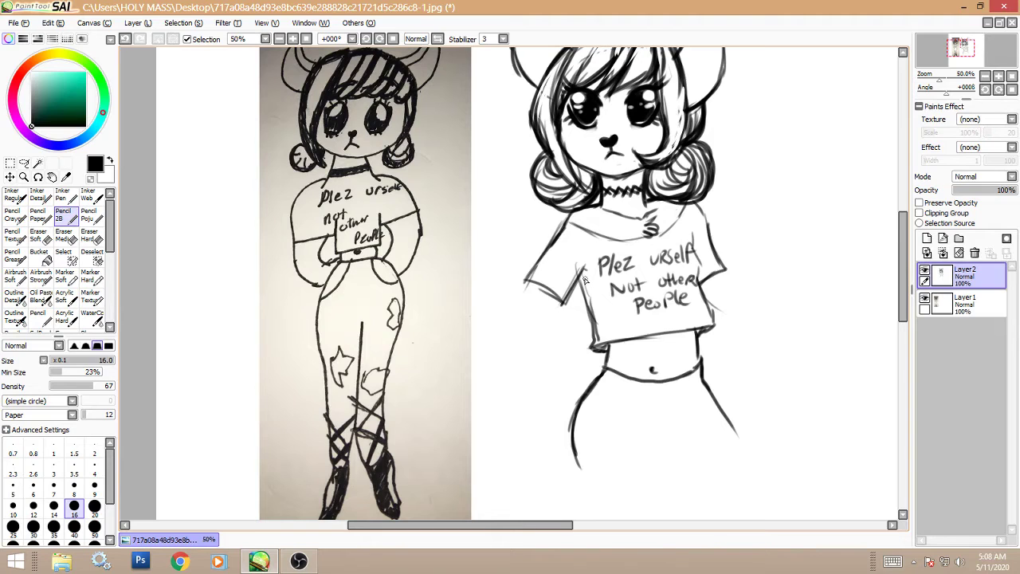
mouse_move(584, 279)
mouse_down()
mouse_move(591, 344)
mouse_move(594, 318)
mouse_up()
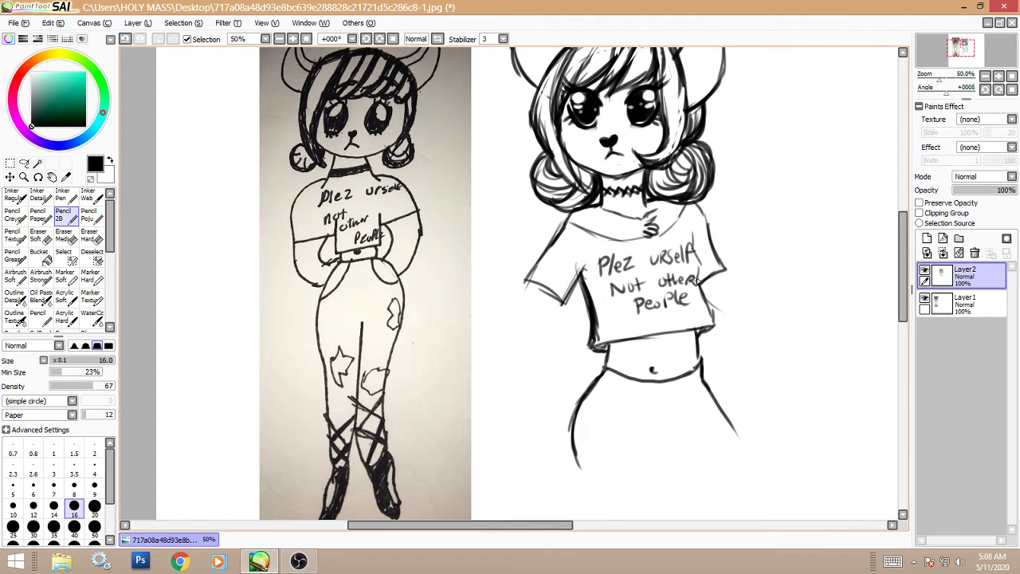
drag(697, 281, 712, 326)
drag(593, 347, 712, 327)
drag(709, 327, 607, 344)
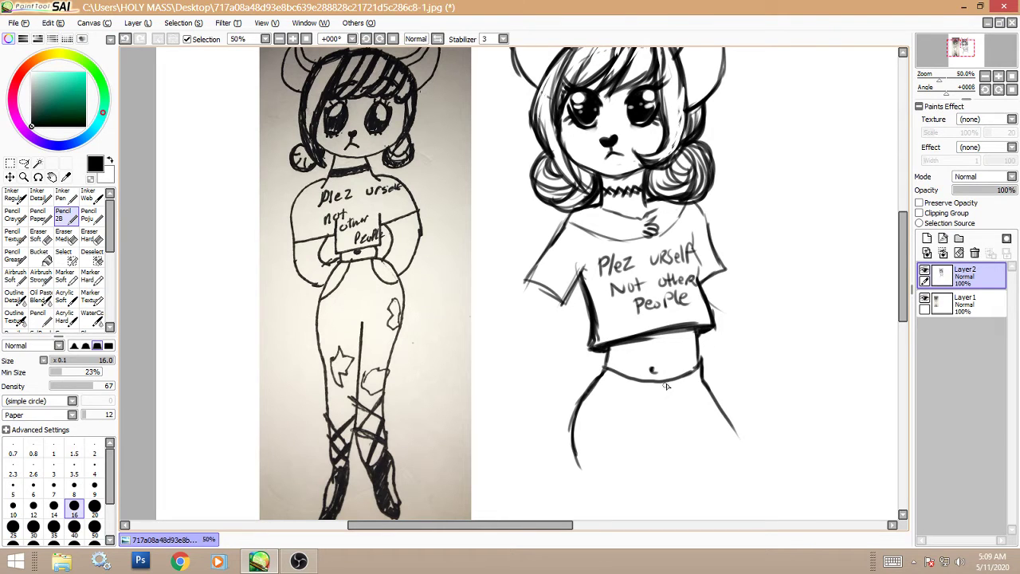
- Draw the trouser folds below the waist and a bent left arm with its hand resting on the hip
mouse_move(680, 411)
mouse_down()
mouse_move(664, 434)
mouse_move(627, 417)
mouse_move(665, 435)
mouse_move(668, 386)
mouse_move(666, 429)
mouse_move(682, 387)
mouse_move(620, 380)
mouse_move(560, 430)
mouse_move(586, 377)
mouse_move(604, 408)
mouse_move(570, 402)
mouse_move(567, 423)
mouse_up()
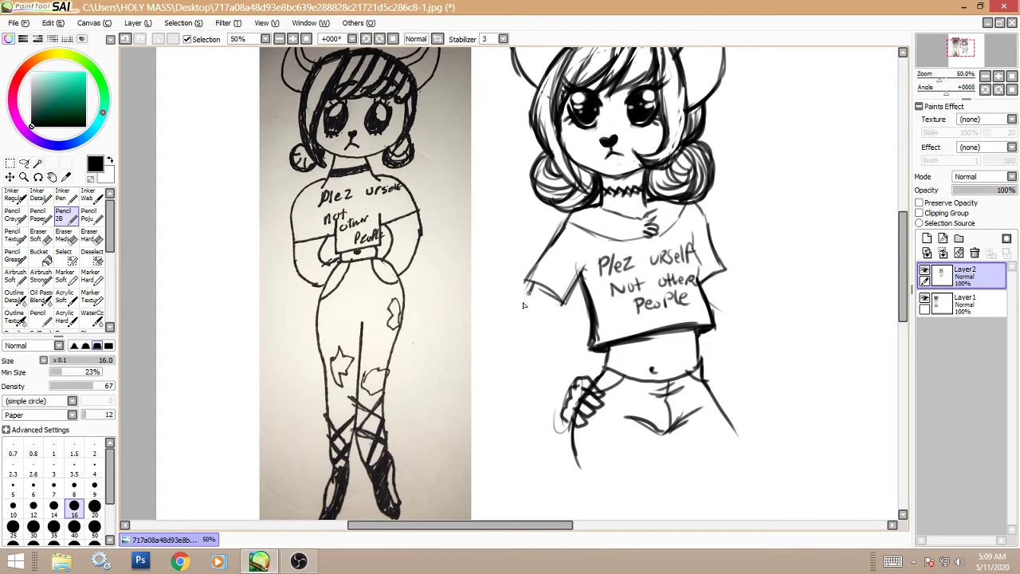
mouse_move(524, 305)
mouse_down()
mouse_move(520, 355)
mouse_move(539, 370)
mouse_up()
drag(548, 319, 572, 373)
drag(527, 341, 564, 402)
drag(559, 333, 571, 368)
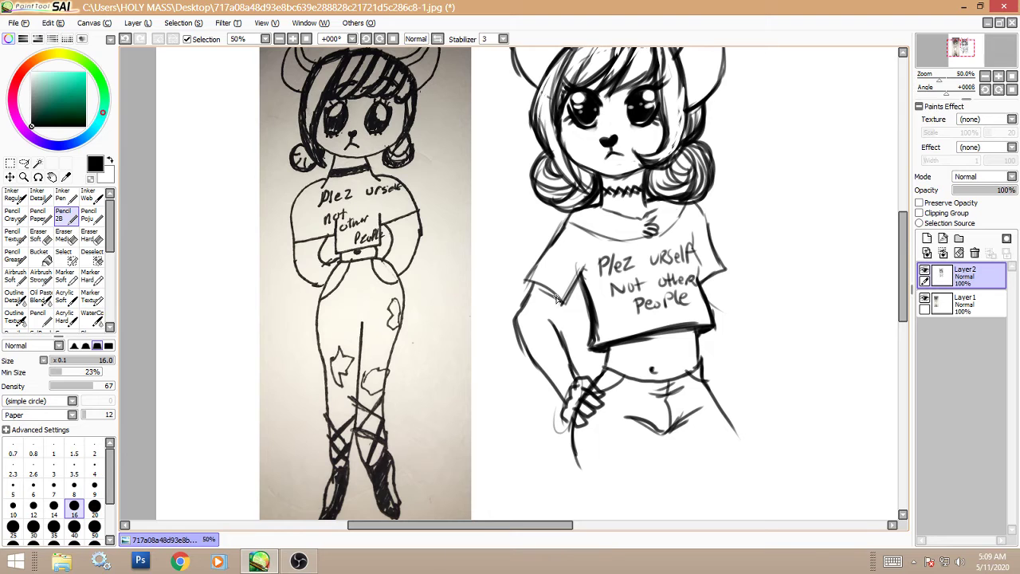
- Thicken the left sleeve's hem and erase the overlapping lines inside the left hand with the Hard eraser
drag(557, 299, 550, 317)
drag(522, 280, 562, 305)
click(90, 236)
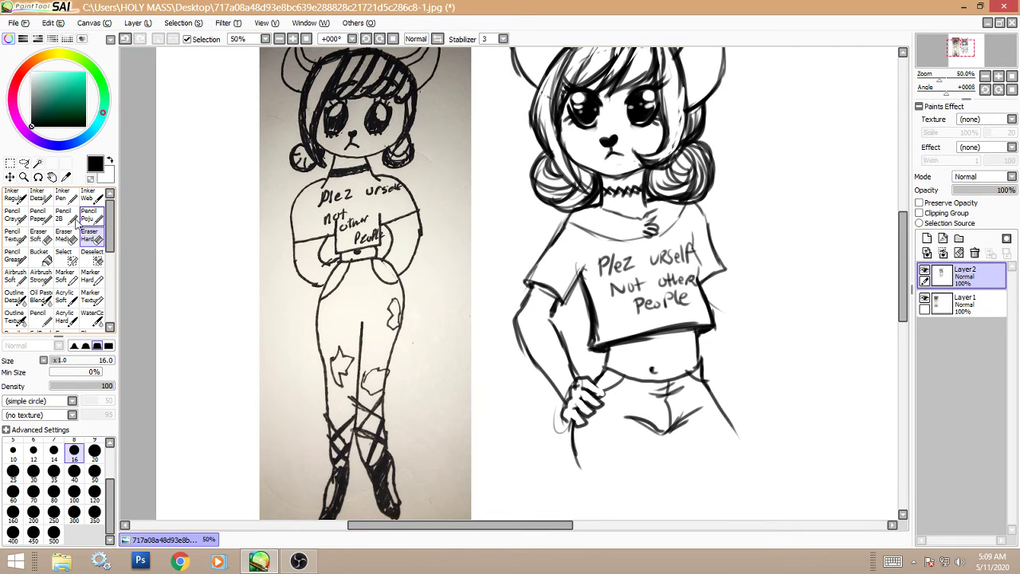
click(66, 216)
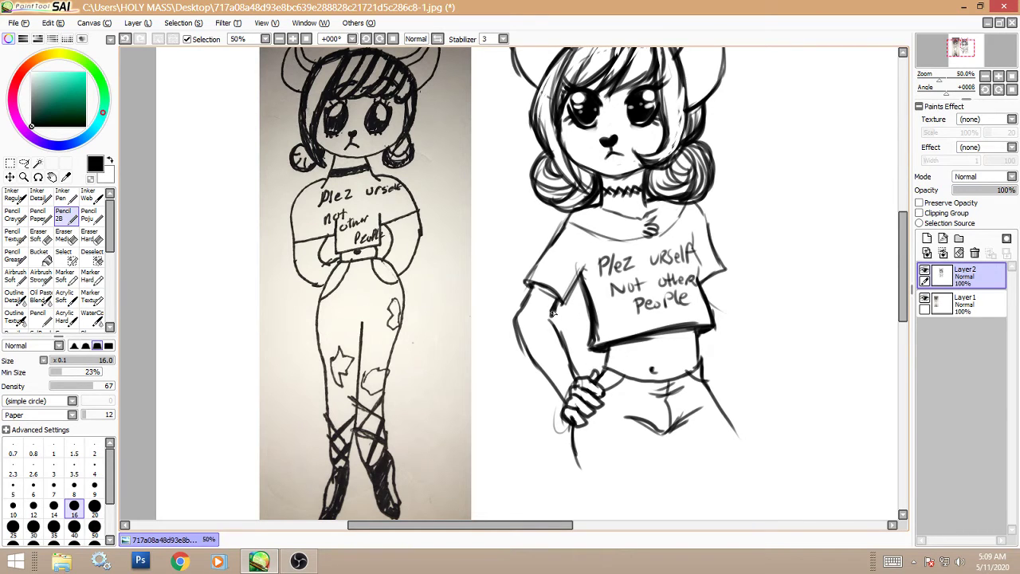
- Draw the bent right arm with its hand resting on the hip and erase the lines crossing the fingers
mouse_move(717, 277)
mouse_down()
mouse_move(743, 327)
mouse_move(708, 351)
mouse_move(722, 334)
mouse_move(728, 378)
mouse_move(719, 398)
mouse_move(704, 401)
mouse_move(711, 421)
mouse_move(739, 428)
mouse_move(728, 427)
mouse_up()
key(e)
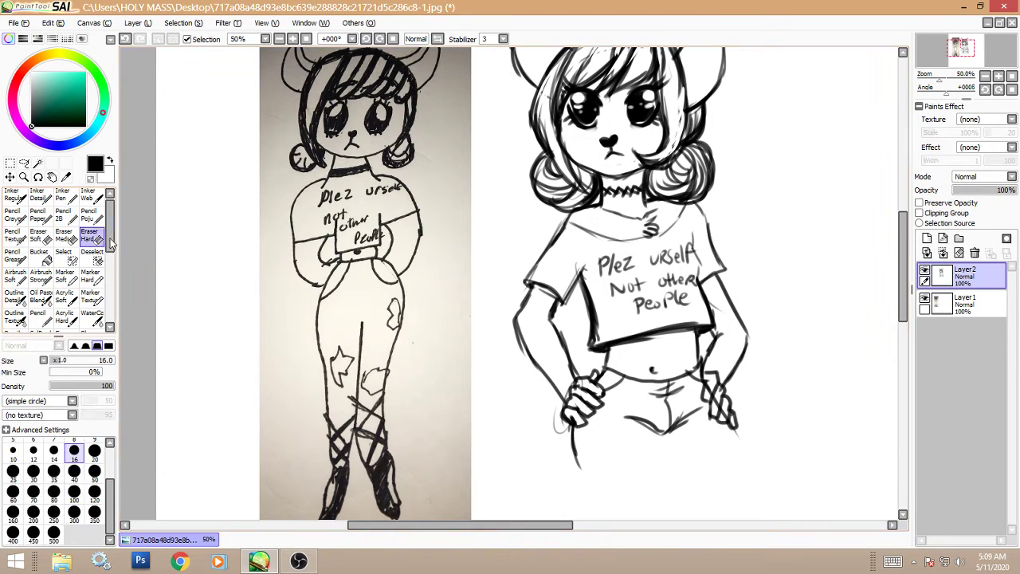
drag(709, 387, 726, 410)
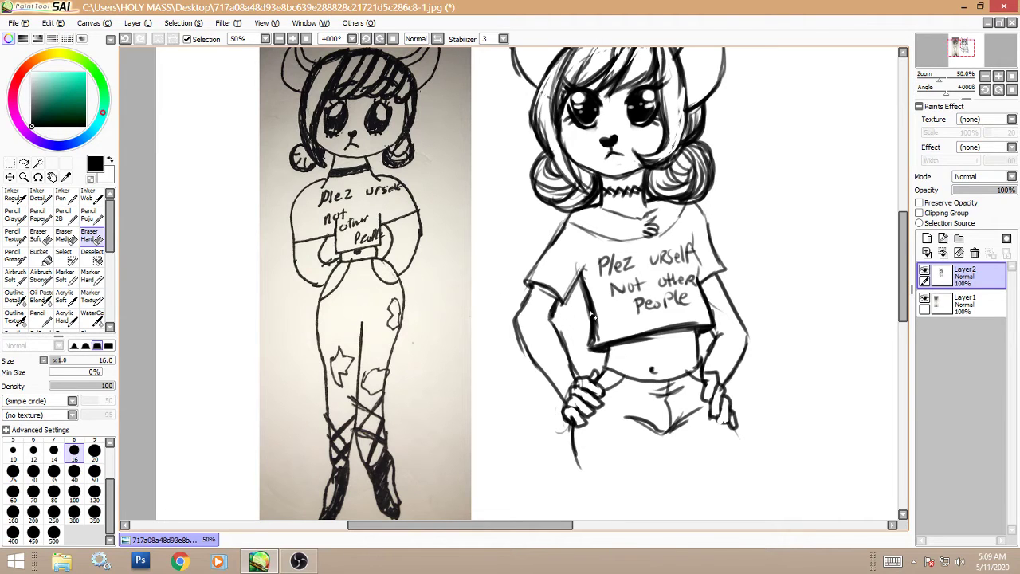
- Replace the thick left side of the cropped shirt with a thinner line and rework the navel and both waist lines
mouse_move(584, 285)
mouse_down()
mouse_move(592, 349)
mouse_move(588, 309)
mouse_move(604, 330)
mouse_up()
mouse_move(709, 289)
mouse_down()
mouse_move(715, 318)
mouse_move(700, 323)
mouse_up()
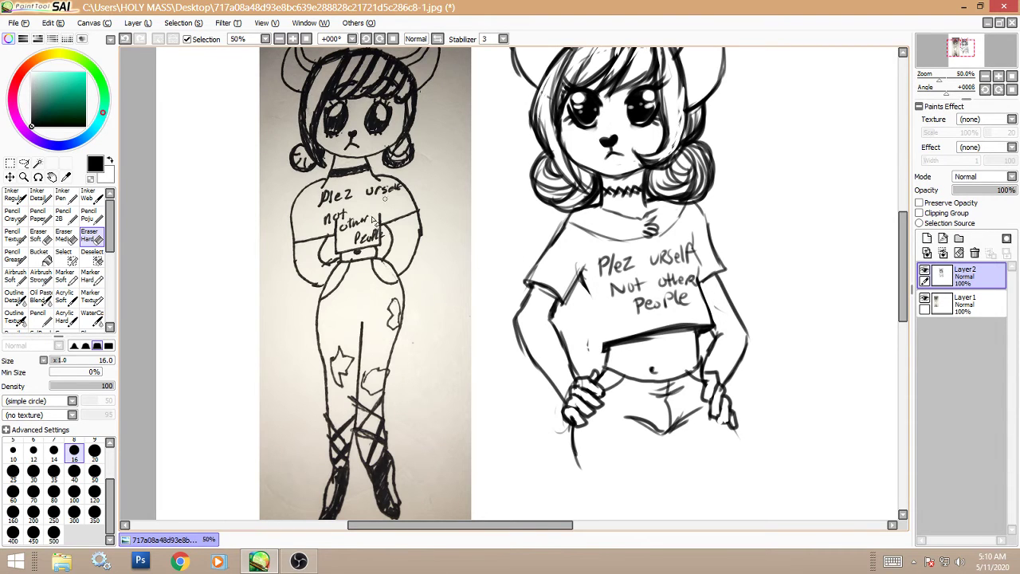
click(73, 218)
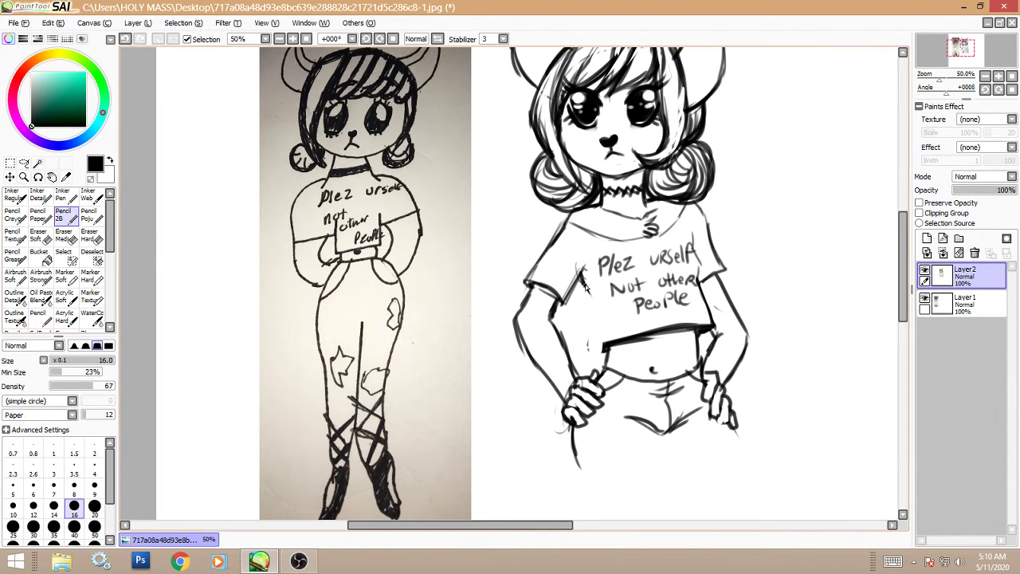
mouse_move(584, 287)
mouse_down()
mouse_move(601, 309)
mouse_move(604, 344)
mouse_move(657, 273)
mouse_move(698, 269)
mouse_move(690, 231)
mouse_move(686, 370)
mouse_move(693, 335)
mouse_move(665, 371)
mouse_up()
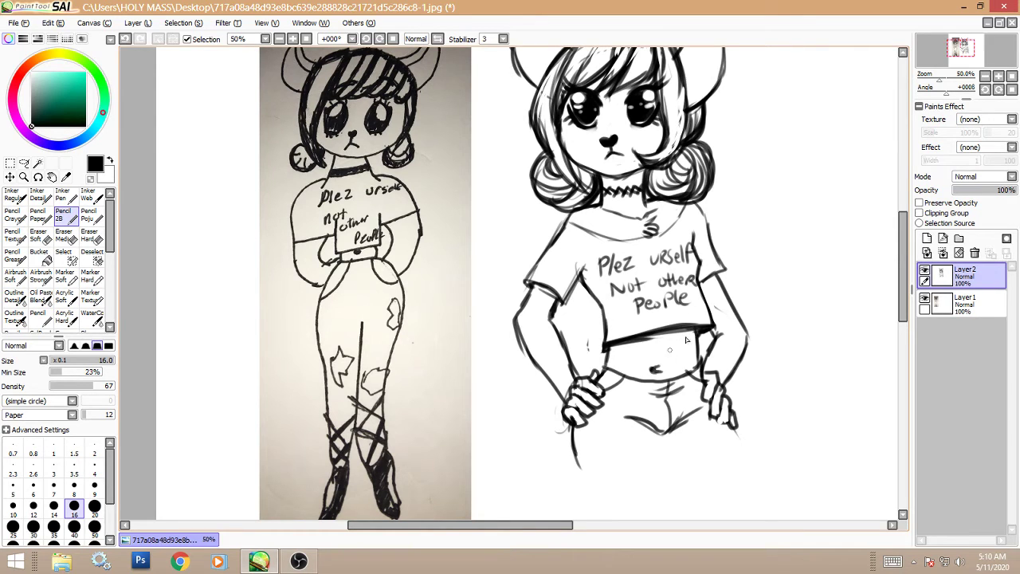
drag(691, 327, 701, 371)
drag(608, 346, 596, 380)
mouse_move(710, 316)
mouse_down()
mouse_move(722, 339)
mouse_move(704, 365)
mouse_up()
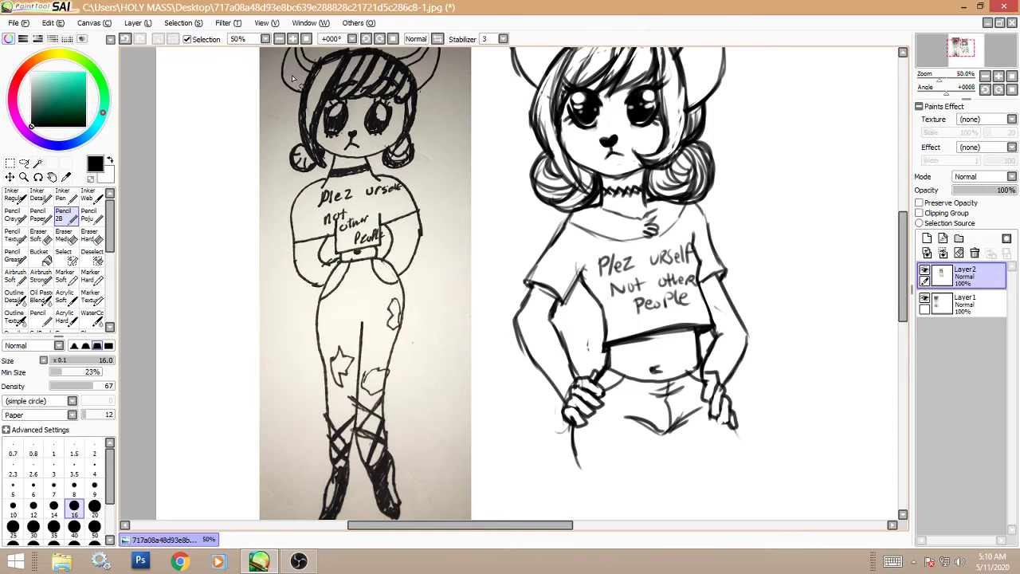
- Sketch the left leg from hip to shin, with torn holes on the thigh and at the knee
scroll(331, 80, down, 4)
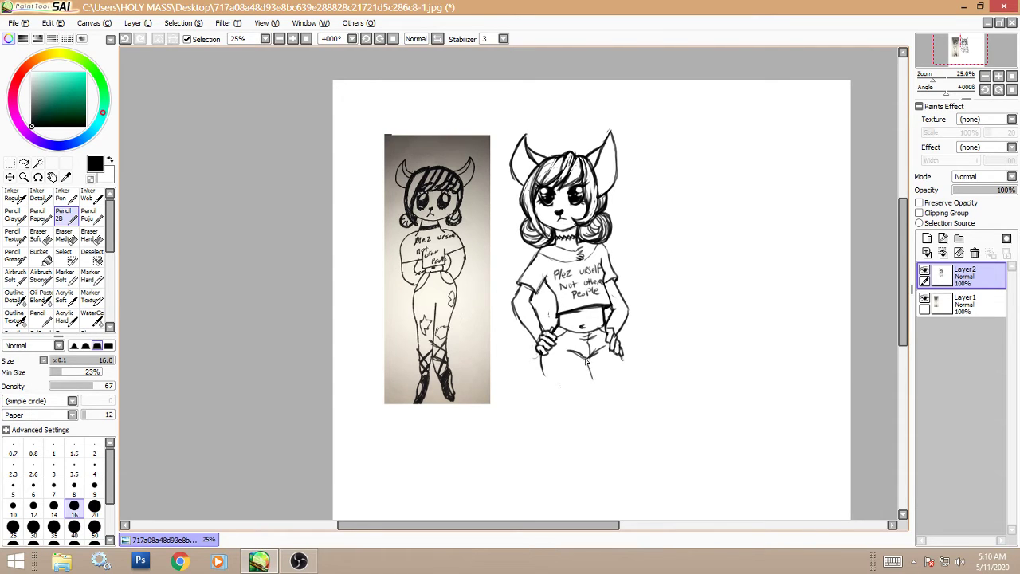
drag(586, 360, 591, 389)
drag(540, 363, 574, 433)
drag(590, 383, 596, 435)
mouse_move(569, 424)
mouse_down()
mouse_move(564, 456)
mouse_move(594, 444)
mouse_move(570, 458)
mouse_move(563, 442)
mouse_move(559, 494)
mouse_up()
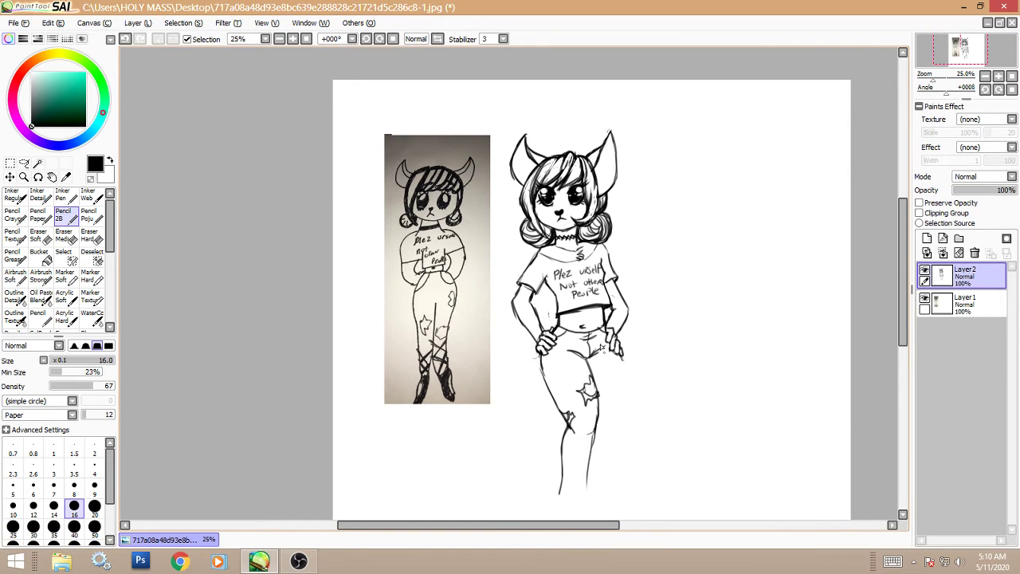
- Extend the left leg to the ankle and sketch the right leg with a curved knee and a slanting shin
scroll(898, 290, down, 2)
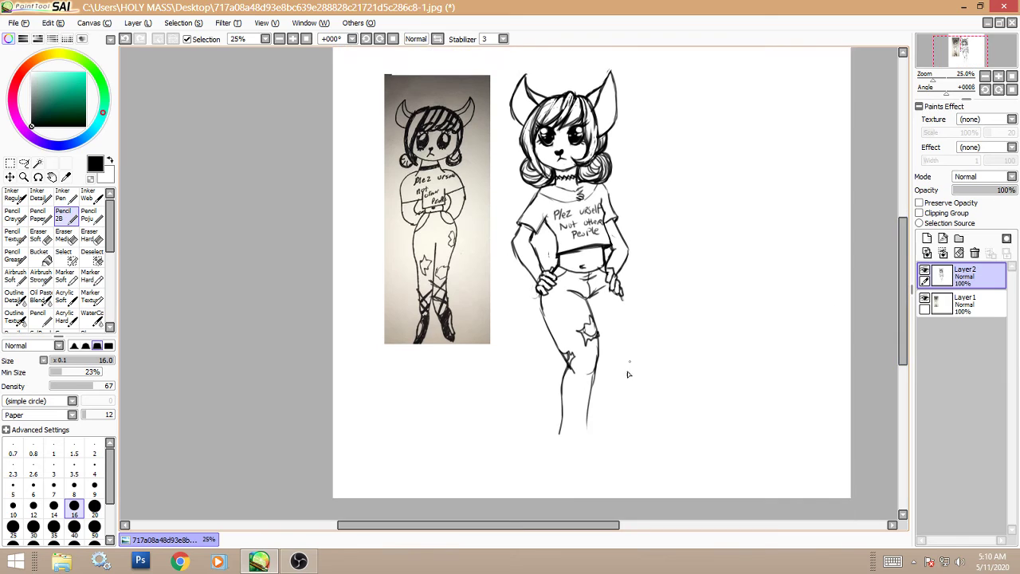
drag(596, 375, 569, 452)
mouse_move(619, 295)
mouse_down()
mouse_move(631, 350)
mouse_move(627, 337)
mouse_move(620, 359)
mouse_move(610, 343)
mouse_move(602, 362)
mouse_move(600, 350)
mouse_move(604, 363)
mouse_move(625, 335)
mouse_move(612, 391)
mouse_up()
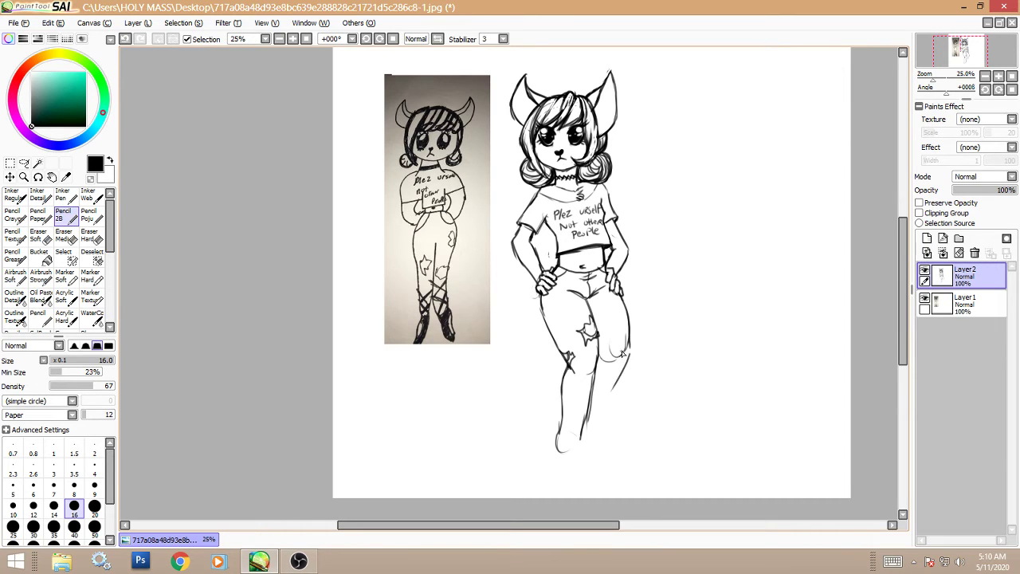
mouse_move(628, 350)
mouse_down()
mouse_move(597, 403)
mouse_move(629, 341)
mouse_move(623, 379)
mouse_move(626, 364)
mouse_move(596, 418)
mouse_up()
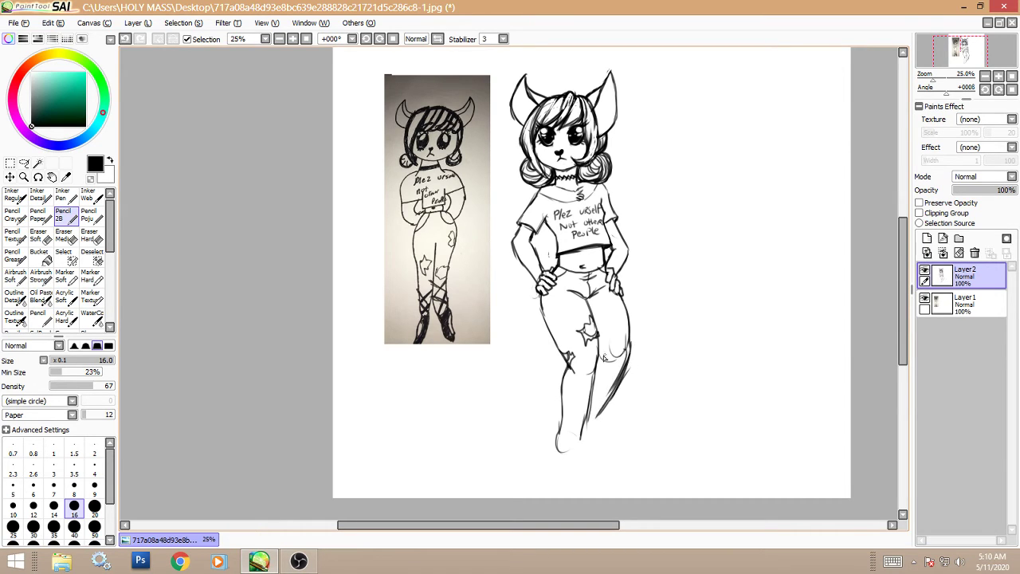
drag(600, 342, 594, 408)
- Erase both legs below the upper thighs with the Hard eraser at size 120
click(97, 242)
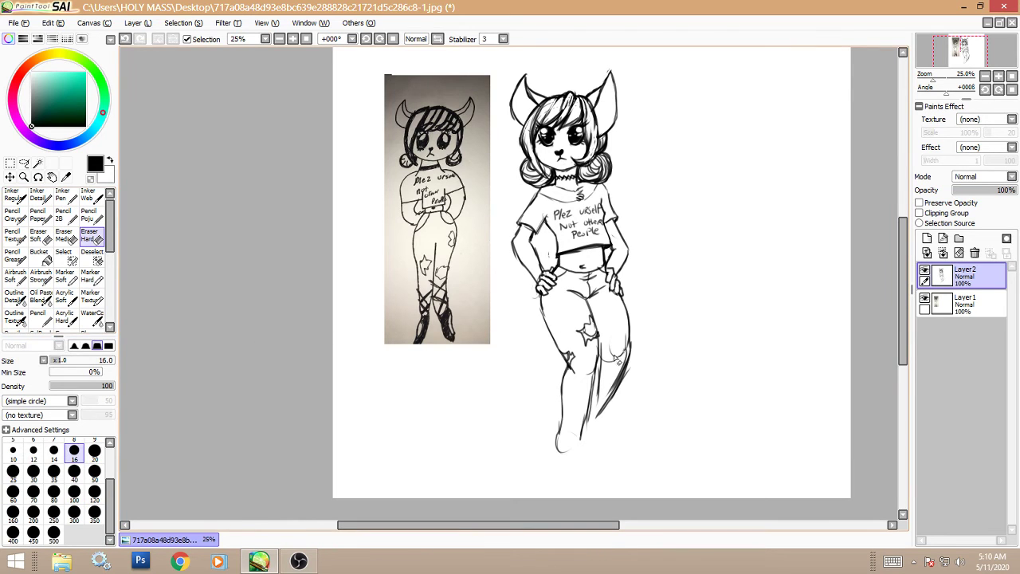
click(94, 491)
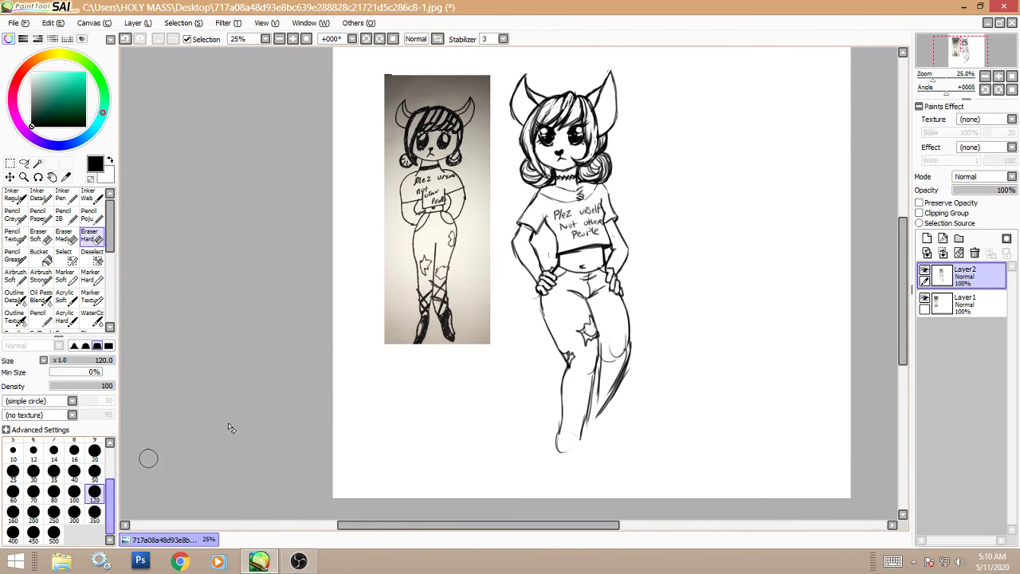
mouse_move(605, 339)
mouse_down()
mouse_move(588, 435)
mouse_move(619, 350)
mouse_move(600, 380)
mouse_move(562, 388)
mouse_move(560, 444)
mouse_move(623, 353)
mouse_move(620, 369)
mouse_move(618, 334)
mouse_move(589, 328)
mouse_move(590, 319)
mouse_move(581, 362)
mouse_move(561, 350)
mouse_move(548, 315)
mouse_up()
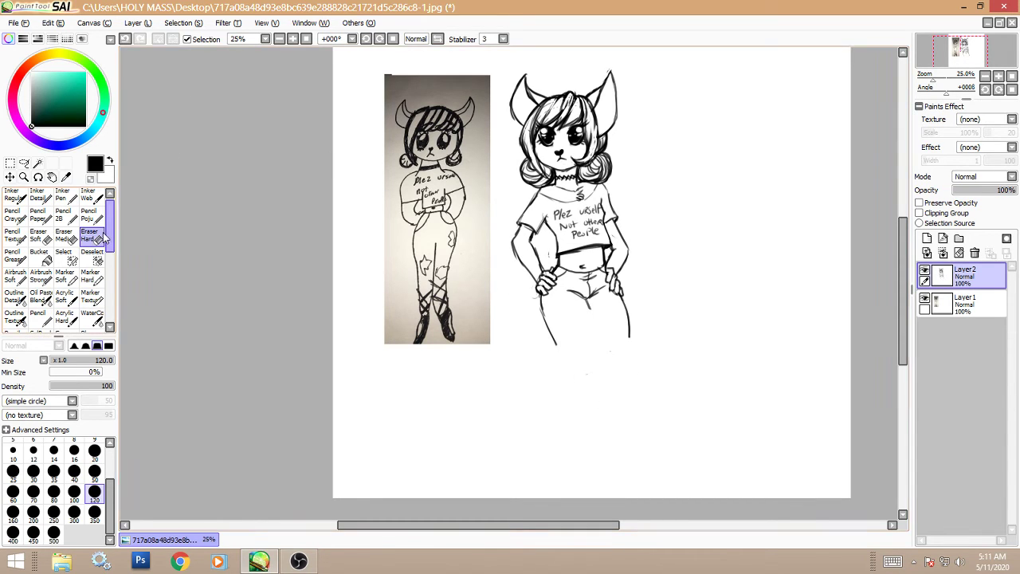
- Redraw the left leg's thigh, knee and shin with the 2B pencil at size 16
click(63, 215)
click(293, 38)
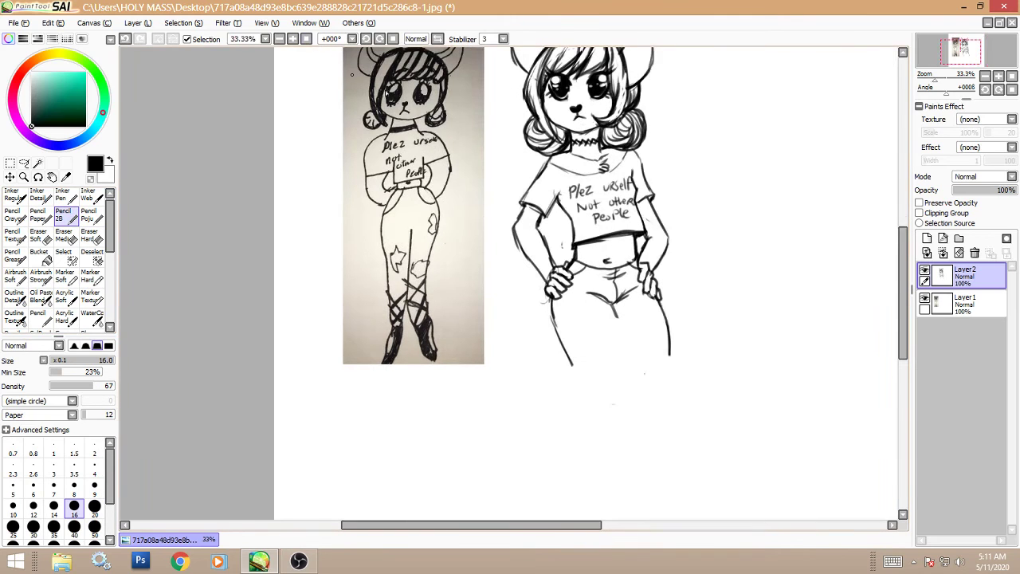
drag(614, 317, 631, 385)
drag(570, 361, 588, 390)
drag(899, 300, 902, 313)
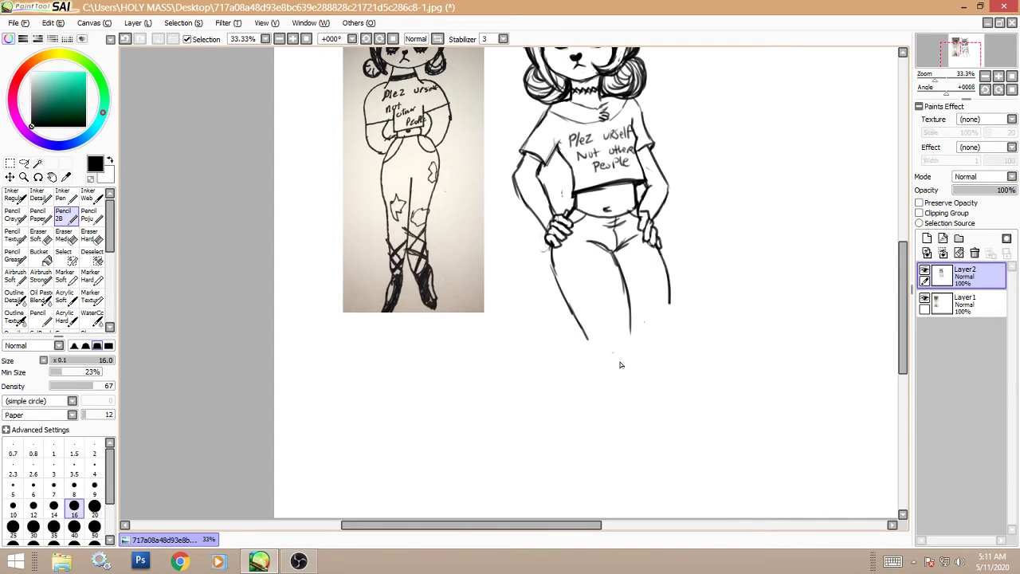
drag(585, 343, 584, 420)
mouse_move(629, 328)
mouse_down()
mouse_move(619, 352)
mouse_move(607, 332)
mouse_move(632, 338)
mouse_move(621, 410)
mouse_move(617, 431)
mouse_move(588, 427)
mouse_move(585, 413)
mouse_move(584, 475)
mouse_up()
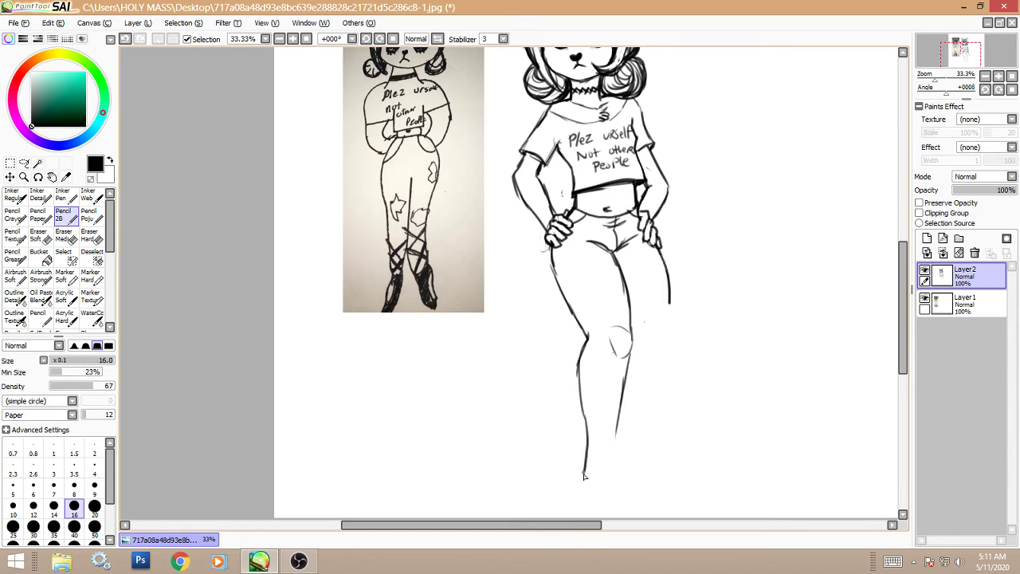
- Undo the first ankle stroke and redraw the left ankle and foot down to the canvas edge
drag(616, 435, 629, 487)
key(ctrl+z)
key(ctrl+z)
scroll(883, 340, down, 3)
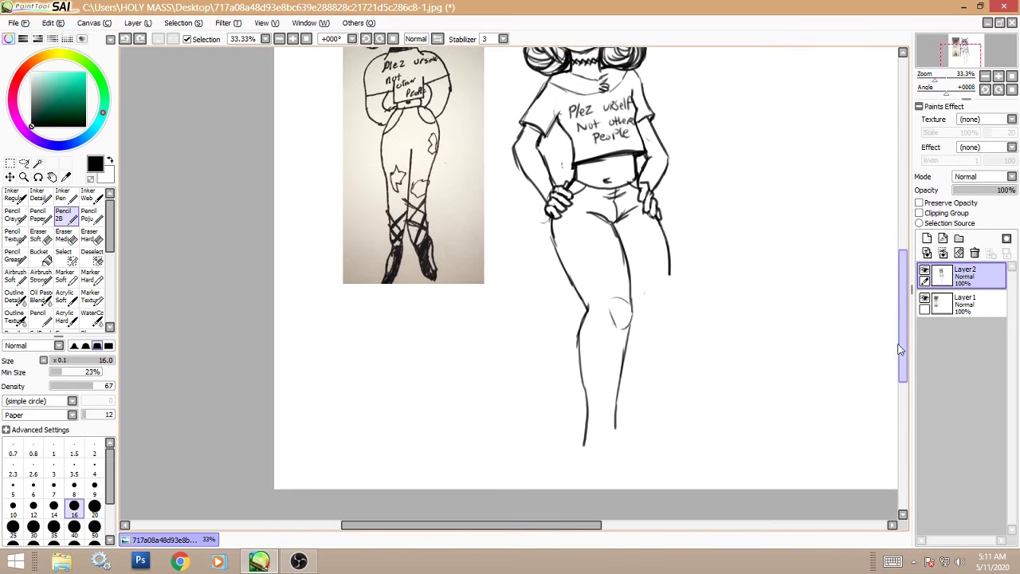
mouse_move(614, 366)
mouse_down()
mouse_move(618, 394)
mouse_move(581, 404)
mouse_move(589, 434)
mouse_move(617, 402)
mouse_move(631, 424)
mouse_move(598, 425)
mouse_move(635, 424)
mouse_up()
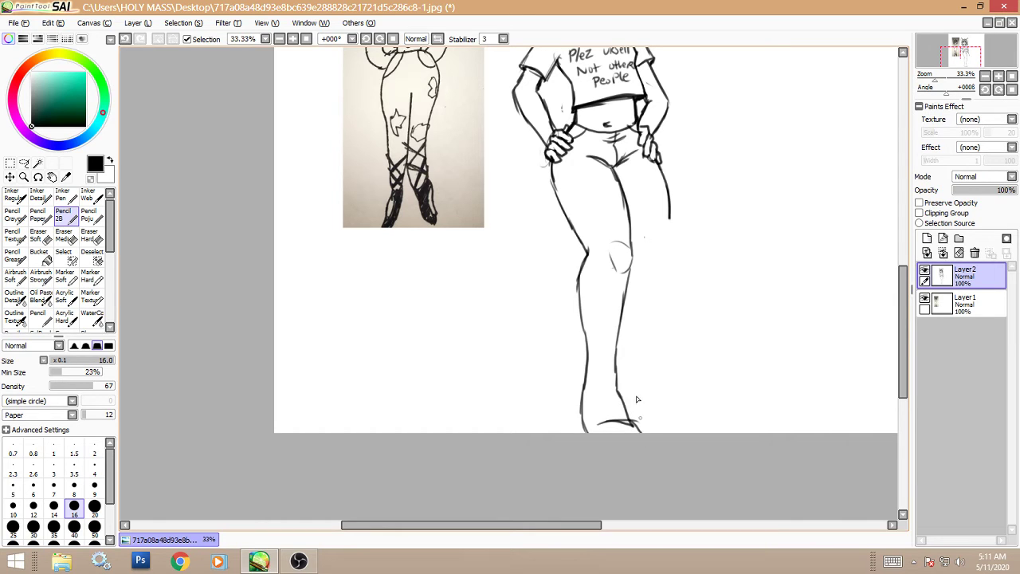
- Draw the right leg's outer contour and knee, add curved shoe openings at both ankles and thicken the right calf line
mouse_move(669, 215)
mouse_down()
mouse_move(643, 386)
mouse_move(647, 375)
mouse_move(661, 432)
mouse_up()
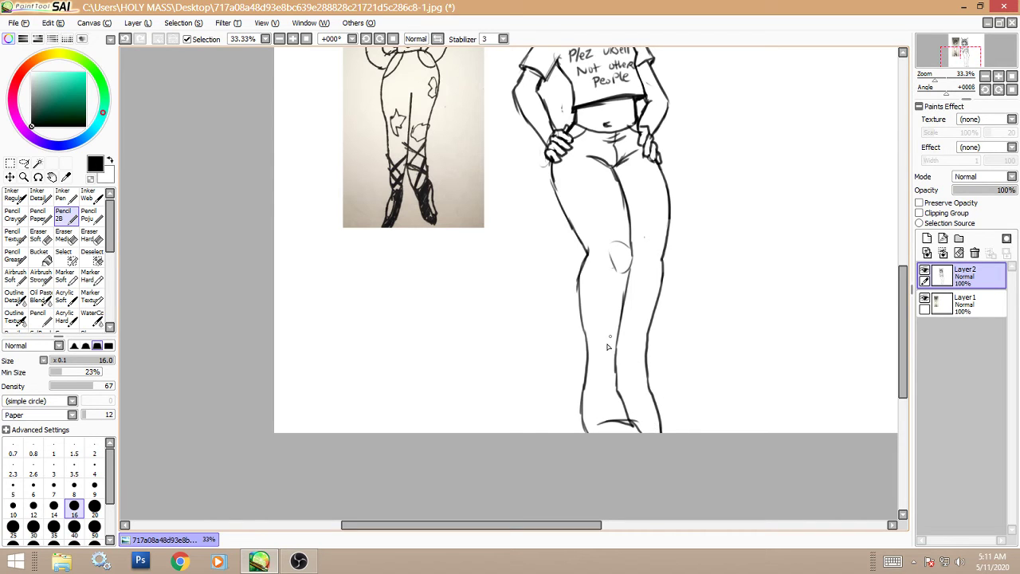
mouse_move(600, 395)
mouse_down()
mouse_move(635, 398)
mouse_move(646, 377)
mouse_move(633, 394)
mouse_move(611, 401)
mouse_move(610, 392)
mouse_move(621, 412)
mouse_move(592, 375)
mouse_move(593, 392)
mouse_move(615, 386)
mouse_move(582, 397)
mouse_move(586, 431)
mouse_up()
drag(641, 384, 621, 400)
mouse_move(649, 341)
mouse_down()
mouse_move(650, 425)
mouse_move(654, 376)
mouse_up()
drag(658, 286, 645, 367)
drag(669, 256, 641, 371)
mouse_move(658, 273)
mouse_down()
mouse_move(664, 247)
mouse_move(636, 272)
mouse_move(652, 245)
mouse_up()
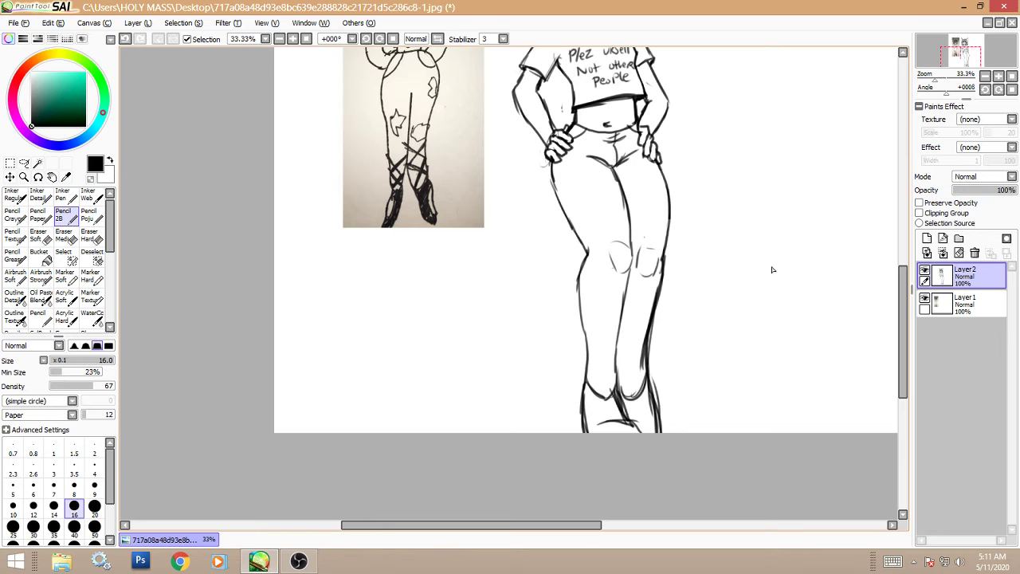
drag(901, 331, 901, 310)
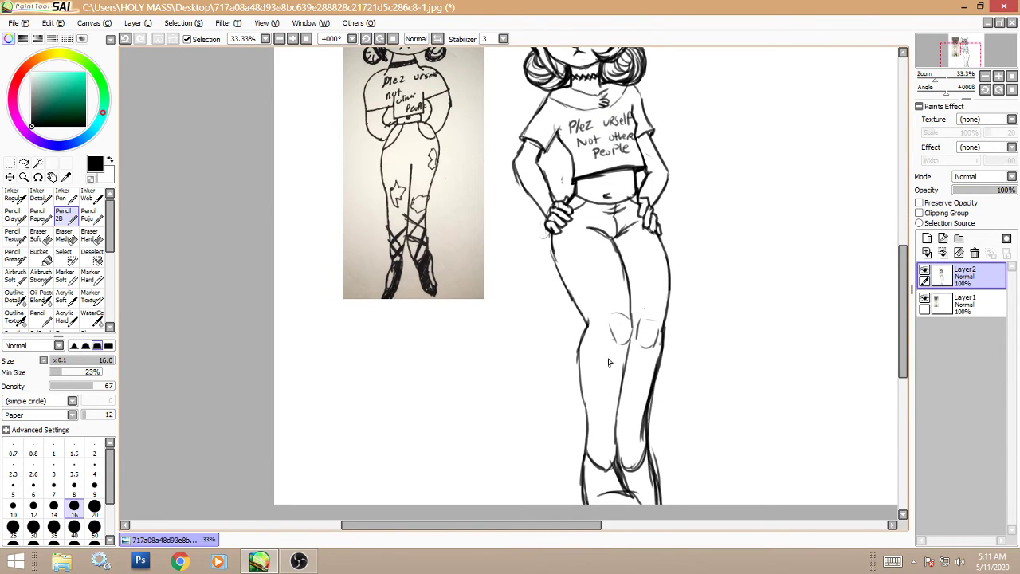
mouse_move(602, 345)
mouse_down()
mouse_move(588, 369)
mouse_move(623, 358)
mouse_move(606, 343)
mouse_move(588, 352)
mouse_move(615, 343)
mouse_move(600, 362)
mouse_up()
key(ctrl+z)
key(ctrl+z)
key(ctrl+z)
key(ctrl+z)
key(ctrl+z)
- Draw tears with ragged edges on the trousers at the left knee and across the right thigh
mouse_move(632, 325)
mouse_down()
mouse_move(603, 329)
mouse_move(631, 335)
mouse_move(611, 335)
mouse_up()
mouse_move(669, 278)
mouse_down()
mouse_move(638, 282)
mouse_move(670, 287)
mouse_move(643, 289)
mouse_move(671, 290)
mouse_up()
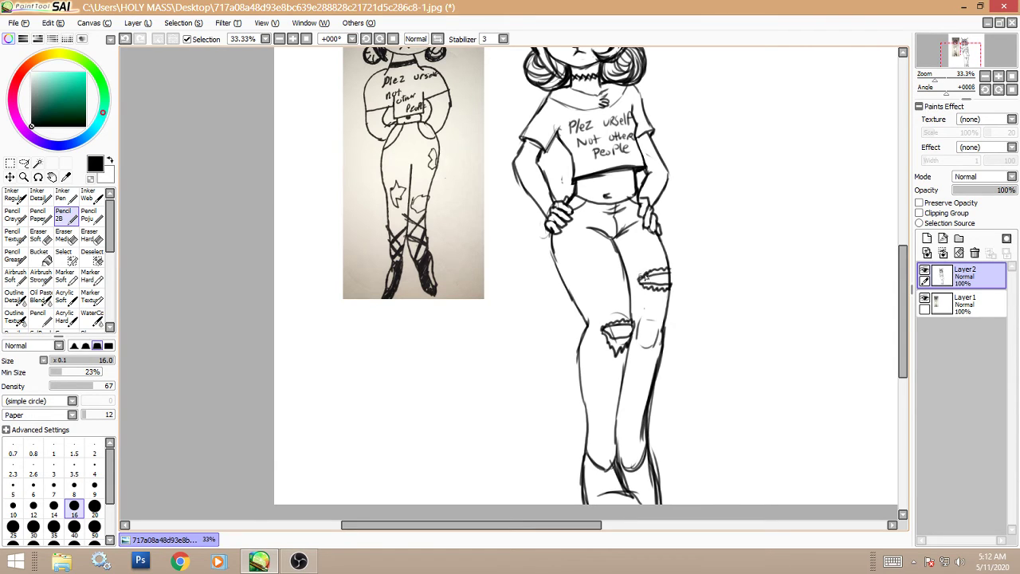
- Draw criss-cross laces around both ankles and darken the right shoe's outer edge
mouse_move(606, 454)
mouse_down()
mouse_move(601, 428)
mouse_move(647, 428)
mouse_move(614, 438)
mouse_move(651, 437)
mouse_move(622, 449)
mouse_move(648, 446)
mouse_move(653, 475)
mouse_move(628, 462)
mouse_move(605, 422)
mouse_move(591, 422)
mouse_move(622, 444)
mouse_move(642, 502)
mouse_up()
drag(655, 445, 659, 501)
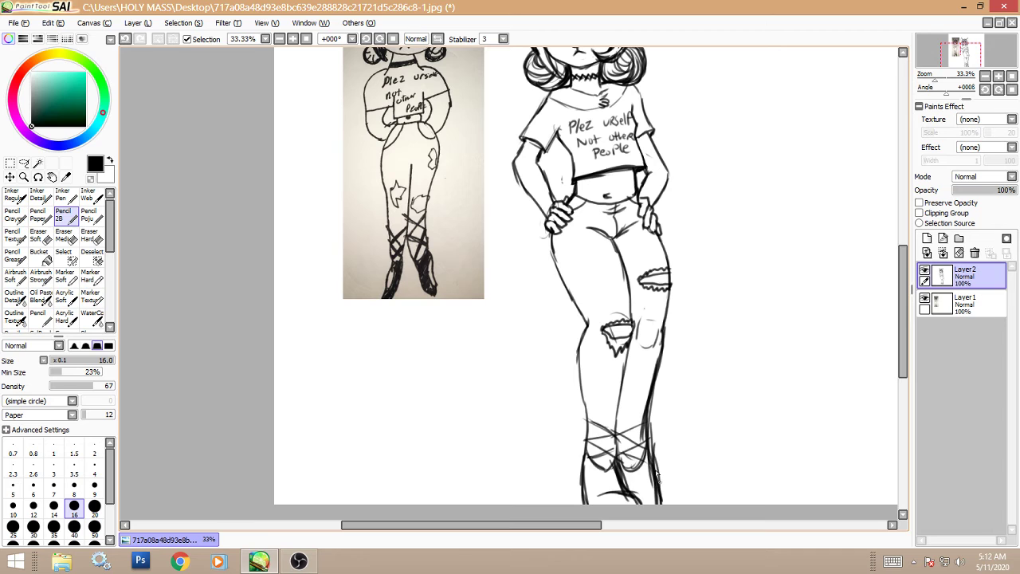
drag(644, 428, 661, 490)
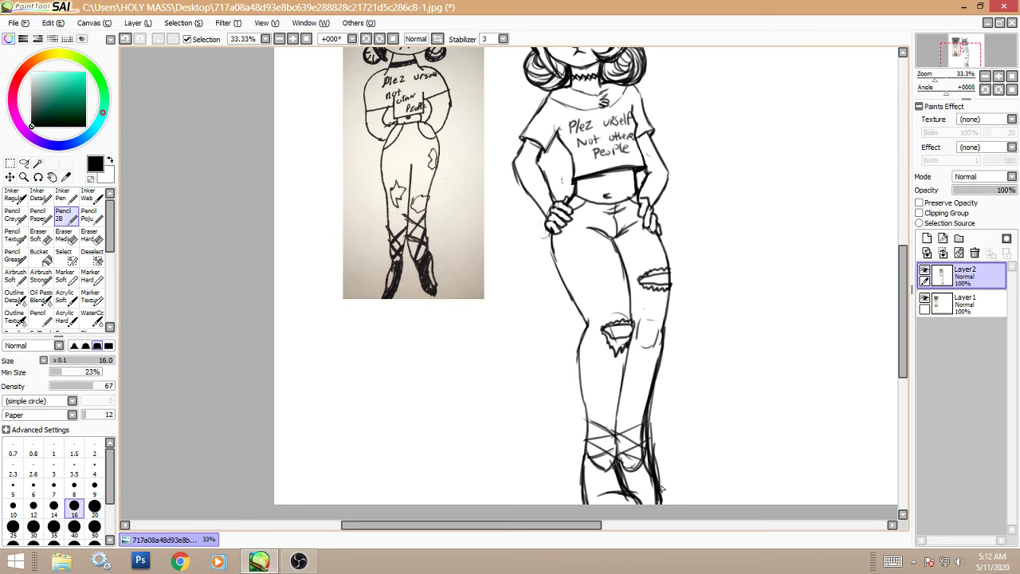
- Erase stray lines around the right shoe with the Hard eraser and darken the line between both shoes
click(89, 235)
mouse_move(671, 421)
mouse_down()
mouse_move(660, 462)
mouse_move(661, 449)
mouse_up()
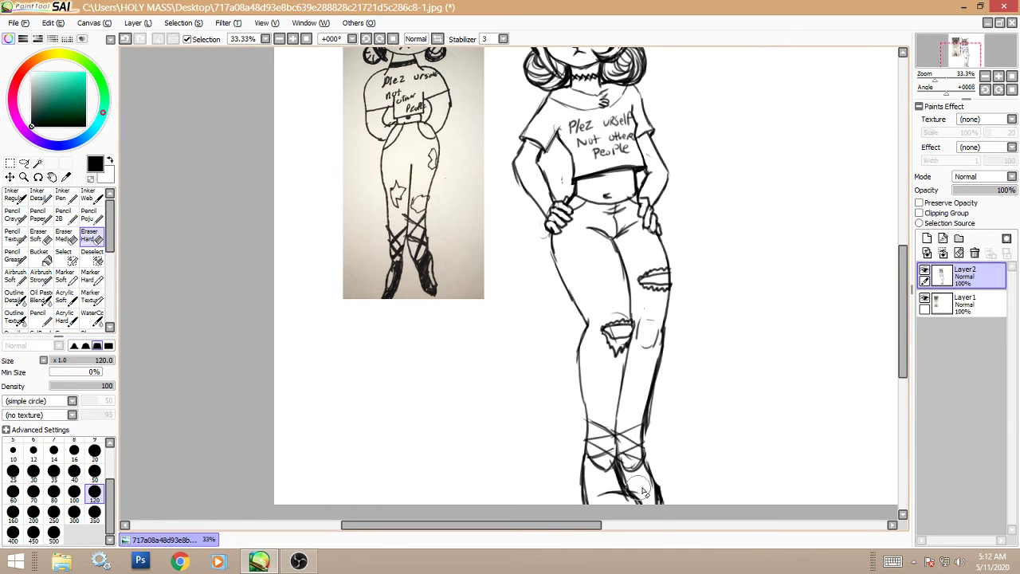
drag(638, 487, 623, 475)
click(75, 222)
mouse_move(610, 457)
mouse_down()
mouse_move(616, 429)
mouse_move(629, 498)
mouse_move(646, 438)
mouse_up()
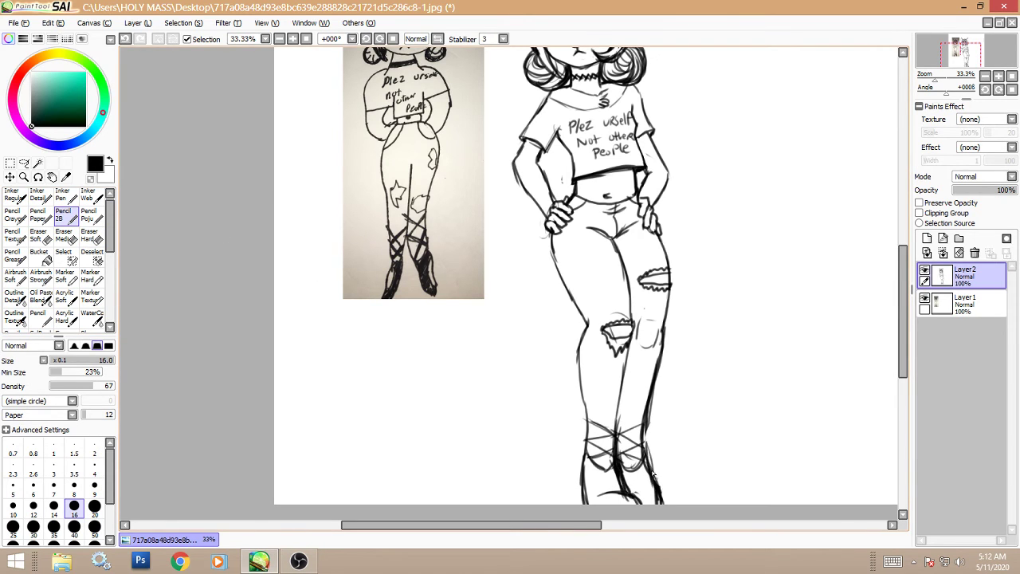
- Thicken the right shoe's outer edge, touch up the left toe curve and clean up the shoe outlines
drag(655, 478, 645, 422)
mouse_move(621, 494)
mouse_down()
mouse_move(635, 507)
mouse_move(627, 487)
mouse_move(626, 498)
mouse_move(661, 481)
mouse_move(630, 499)
mouse_move(602, 498)
mouse_up()
click(90, 235)
click(64, 217)
drag(652, 476, 653, 492)
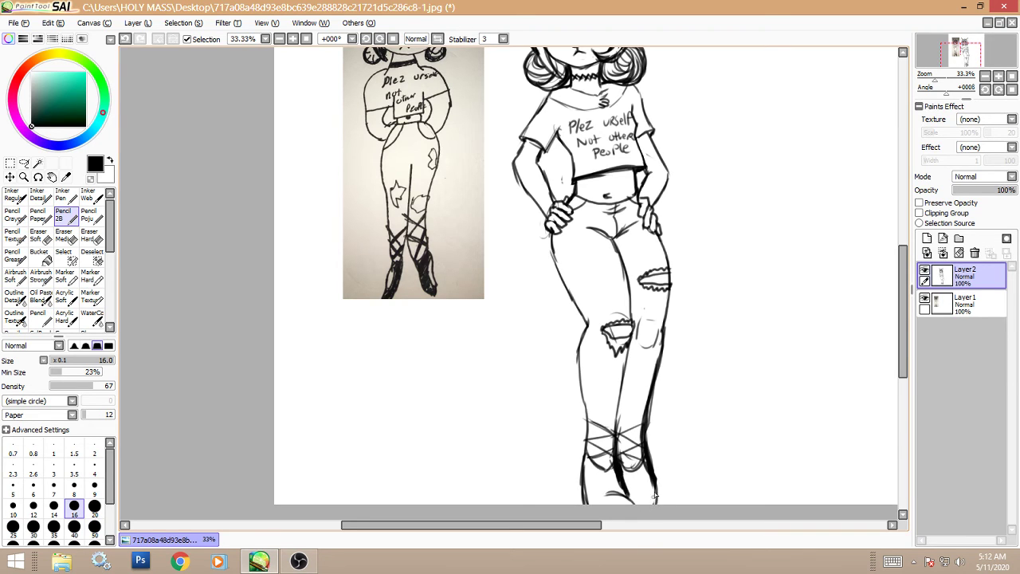
- Fill both shoes with black on a new layer using the 2B pencil at size 40
click(74, 526)
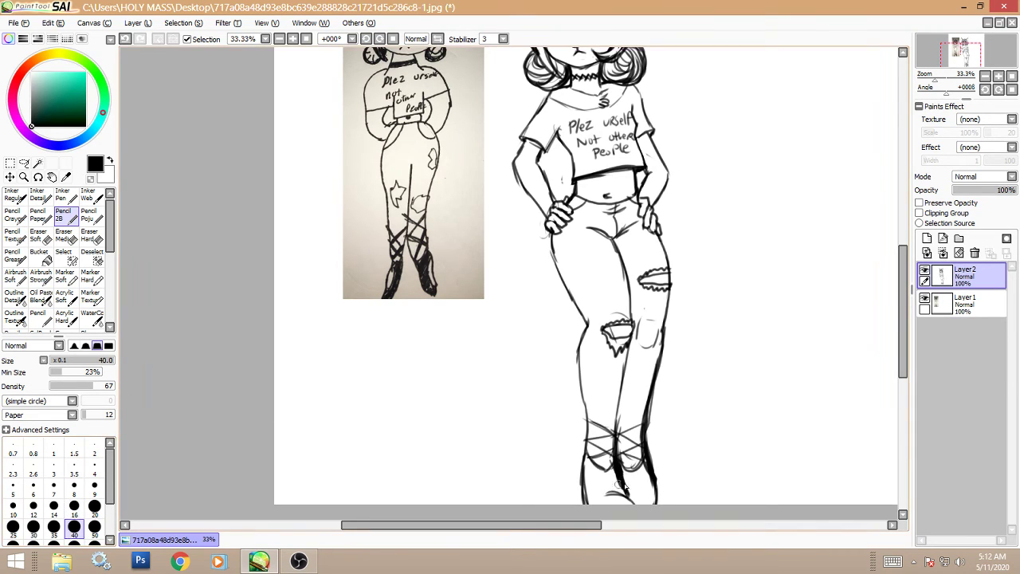
click(926, 238)
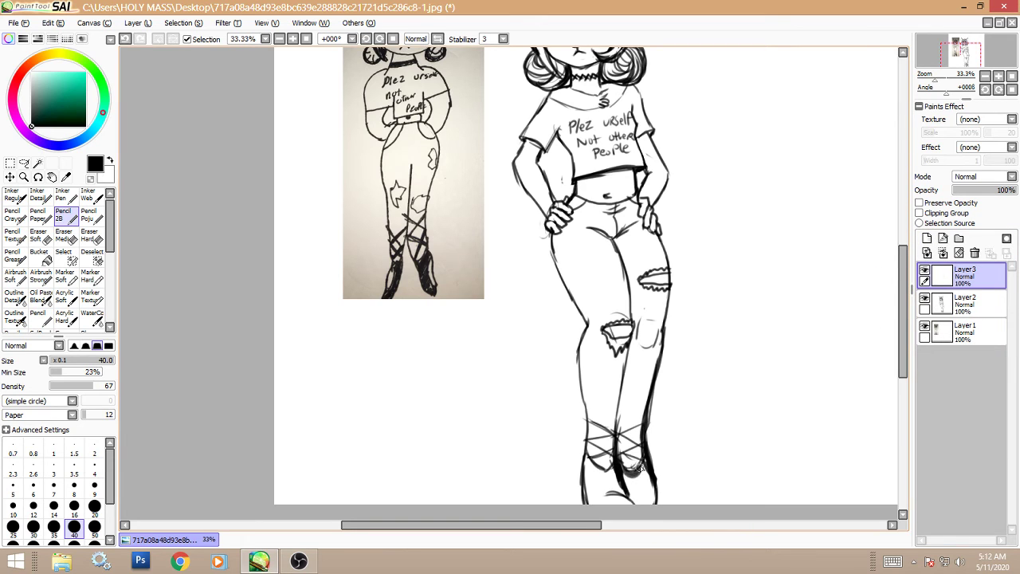
mouse_move(640, 466)
mouse_down()
mouse_move(626, 474)
mouse_move(634, 500)
mouse_move(645, 482)
mouse_move(652, 495)
mouse_up()
mouse_move(591, 460)
mouse_down()
mouse_move(588, 488)
mouse_move(589, 465)
mouse_move(604, 501)
mouse_move(613, 487)
mouse_move(626, 499)
mouse_up()
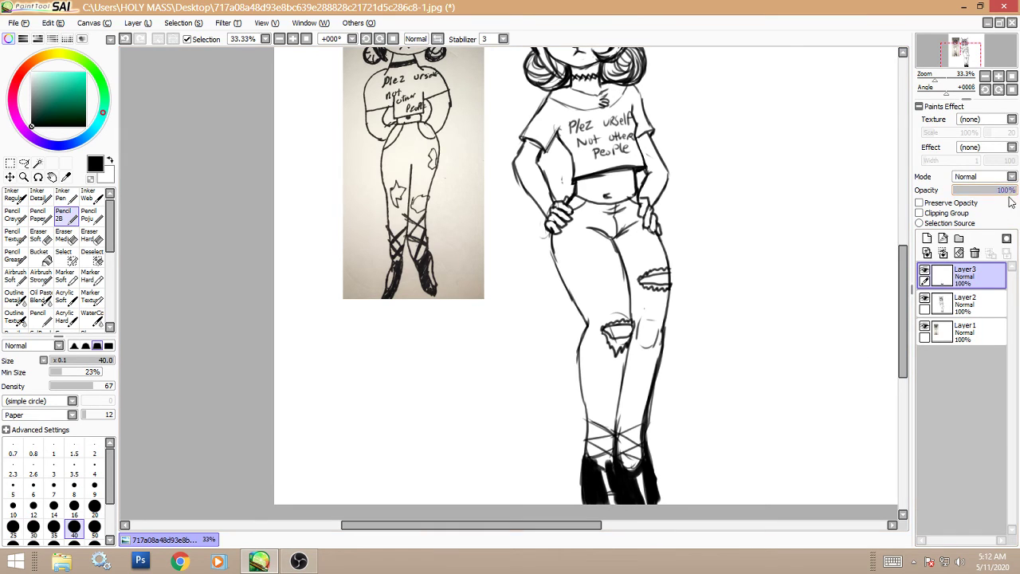
- Lower the shoe fill layer's opacity to 85% and erase the fill overlapping the shoe openings
drag(1016, 195, 1007, 192)
click(90, 236)
drag(609, 462, 637, 469)
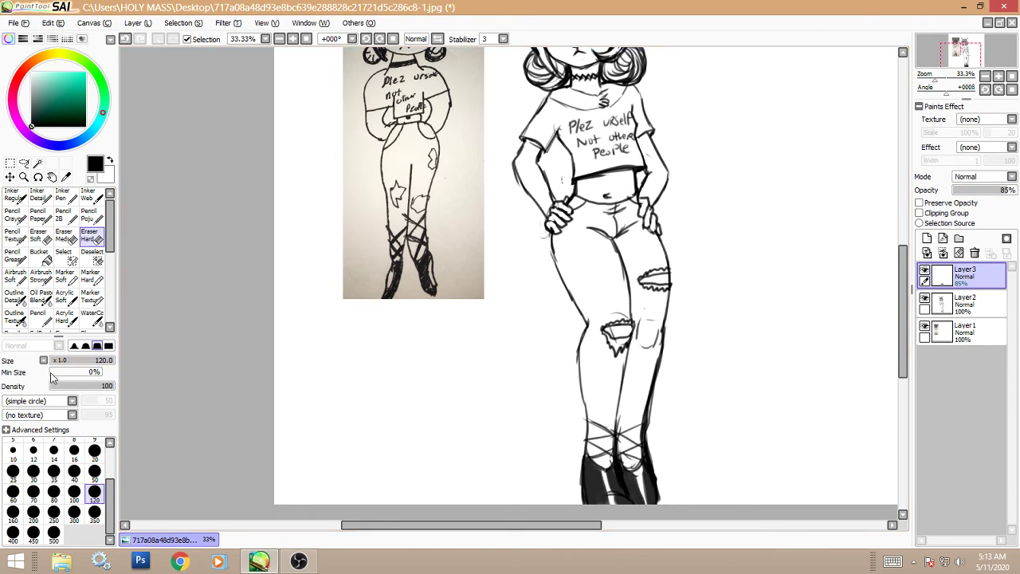
click(64, 217)
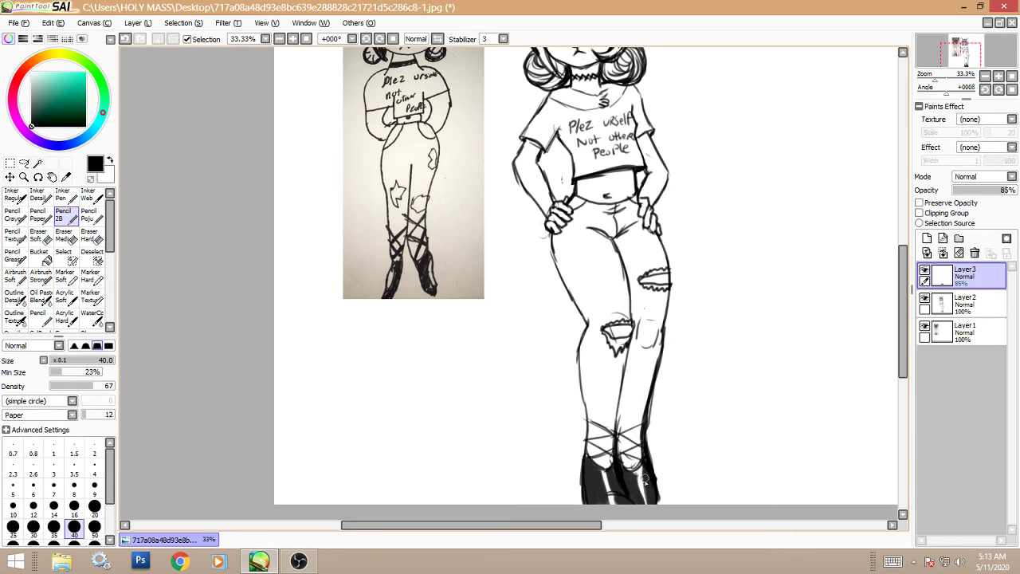
- Touch up the right shoe's black fill and merge the shoe fill layer down into the line art layer
drag(644, 468, 647, 484)
click(279, 40)
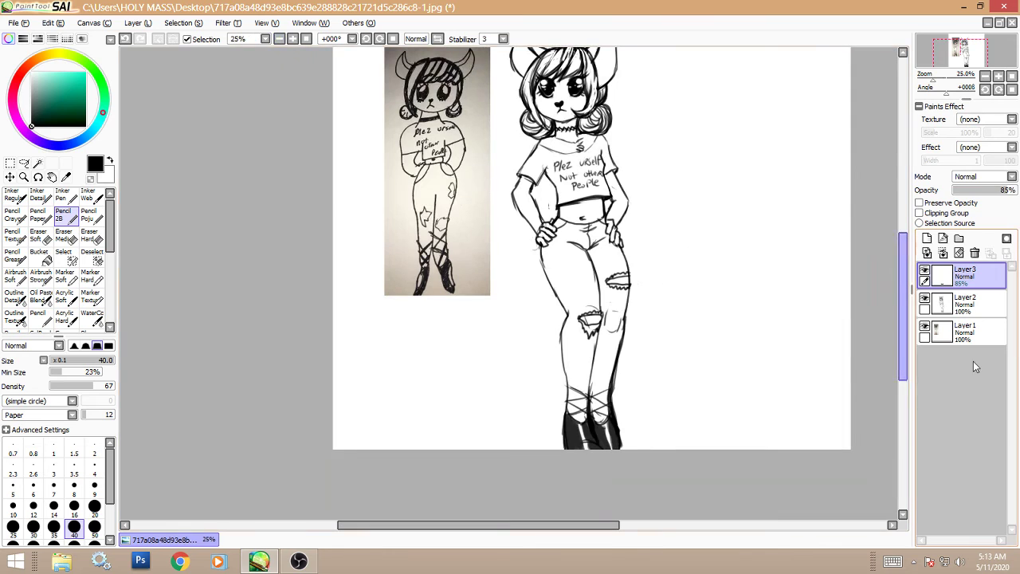
click(942, 254)
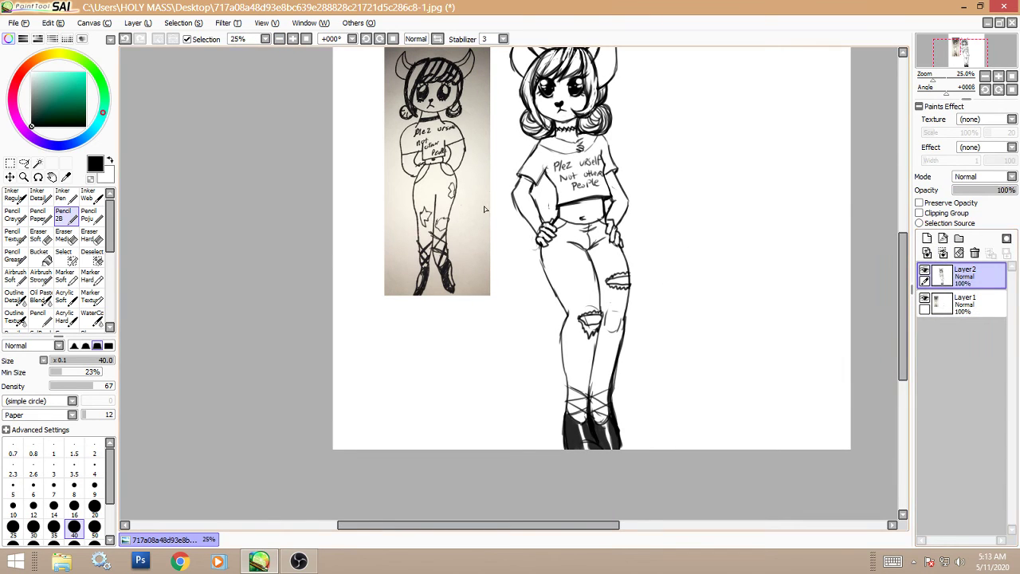
- Move the merged character drawing upward on the canvas to make room below the cut-off shoes
click(10, 177)
drag(707, 187, 712, 166)
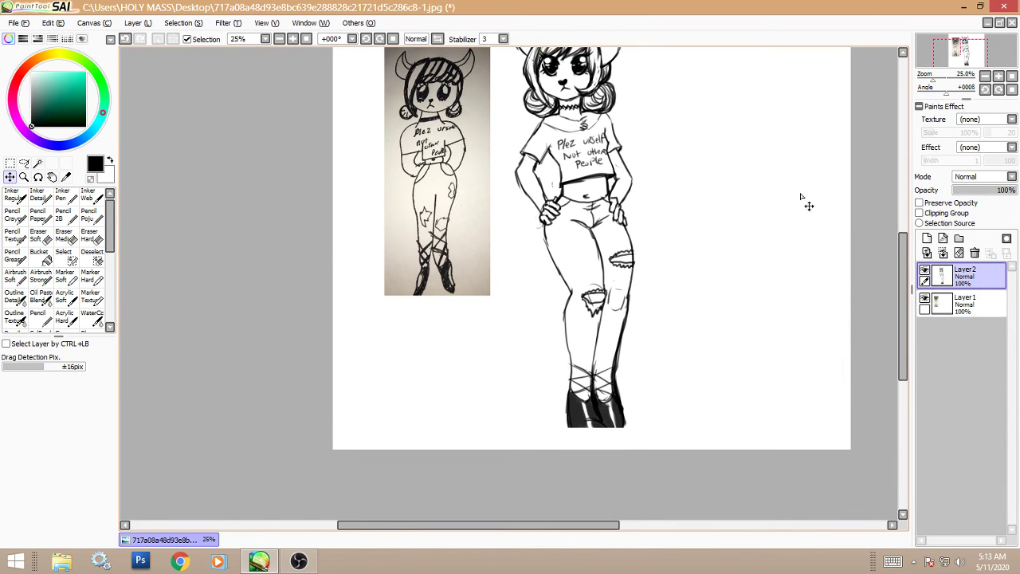
drag(899, 263, 904, 221)
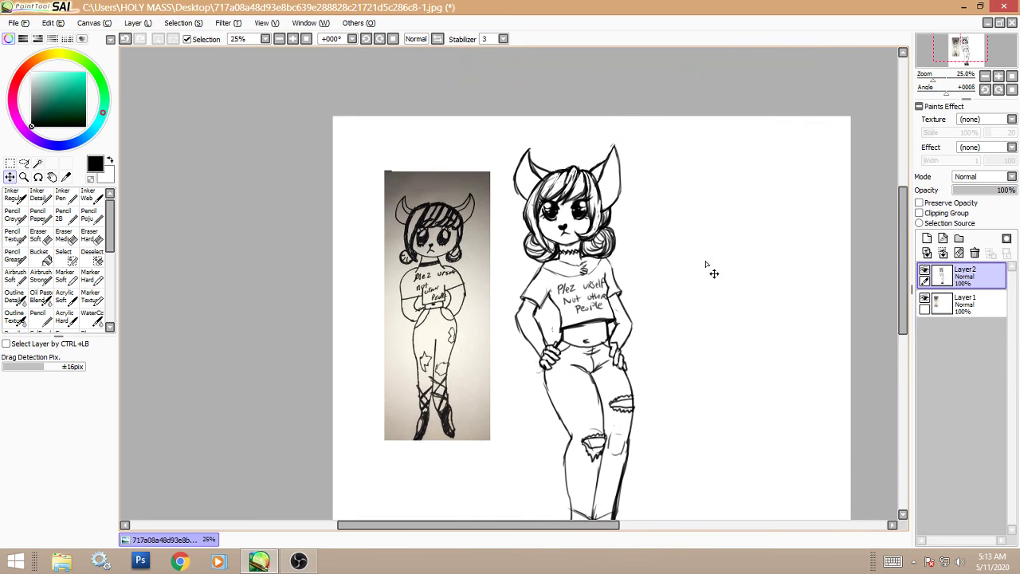
drag(710, 273, 712, 250)
scroll(895, 252, down, 1)
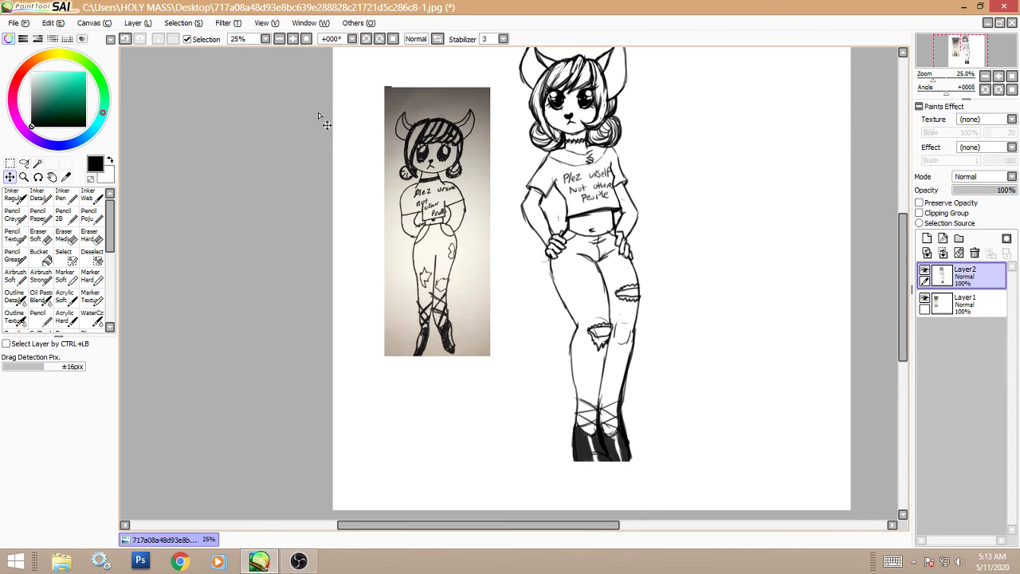
- Draw rounded toe outlines below both cut-off shoes with the 2B pencil at size 40
click(292, 38)
scroll(888, 325, down, 5)
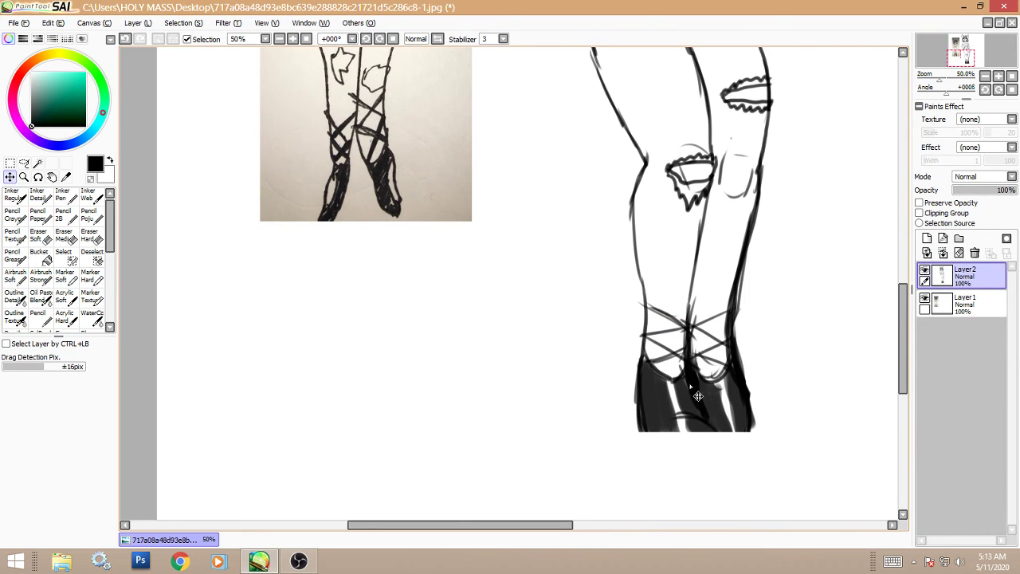
click(62, 215)
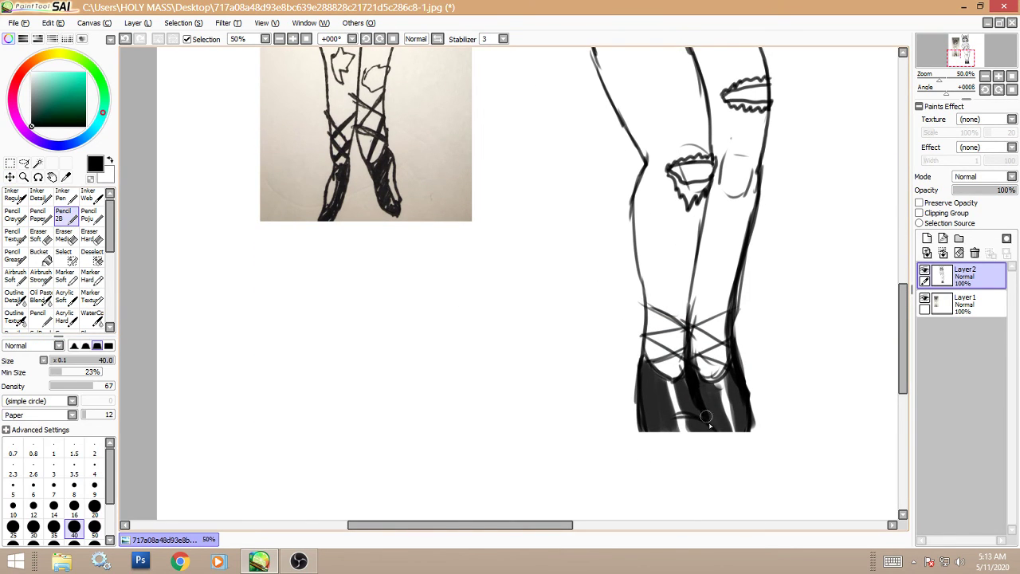
drag(711, 431, 710, 475)
mouse_move(642, 432)
mouse_down()
mouse_move(704, 474)
mouse_move(692, 477)
mouse_move(708, 472)
mouse_move(695, 479)
mouse_move(671, 465)
mouse_move(638, 419)
mouse_up()
mouse_move(749, 416)
mouse_down()
mouse_move(744, 446)
mouse_move(715, 471)
mouse_move(752, 438)
mouse_up()
drag(715, 476, 753, 434)
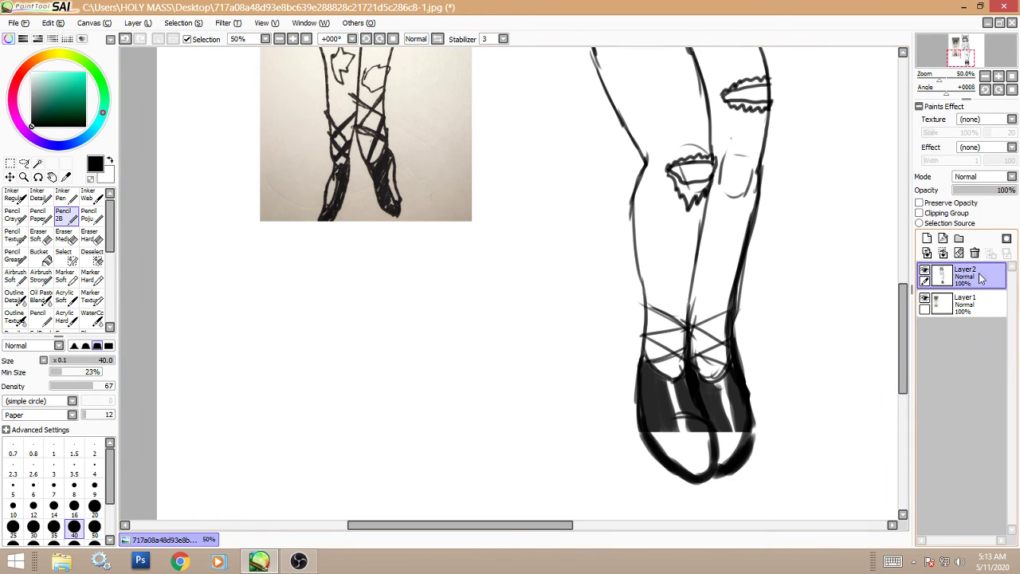
- Sample the shoes' dark grey and fill both new toes with it, leaving thin white highlight streaks
right_click(664, 392)
mouse_move(669, 419)
mouse_down()
mouse_move(679, 458)
mouse_move(657, 438)
mouse_move(668, 452)
mouse_move(665, 421)
mouse_move(694, 473)
mouse_move(704, 437)
mouse_move(704, 451)
mouse_move(720, 426)
mouse_move(699, 380)
mouse_move(723, 459)
mouse_move(740, 427)
mouse_move(737, 442)
mouse_move(712, 412)
mouse_up()
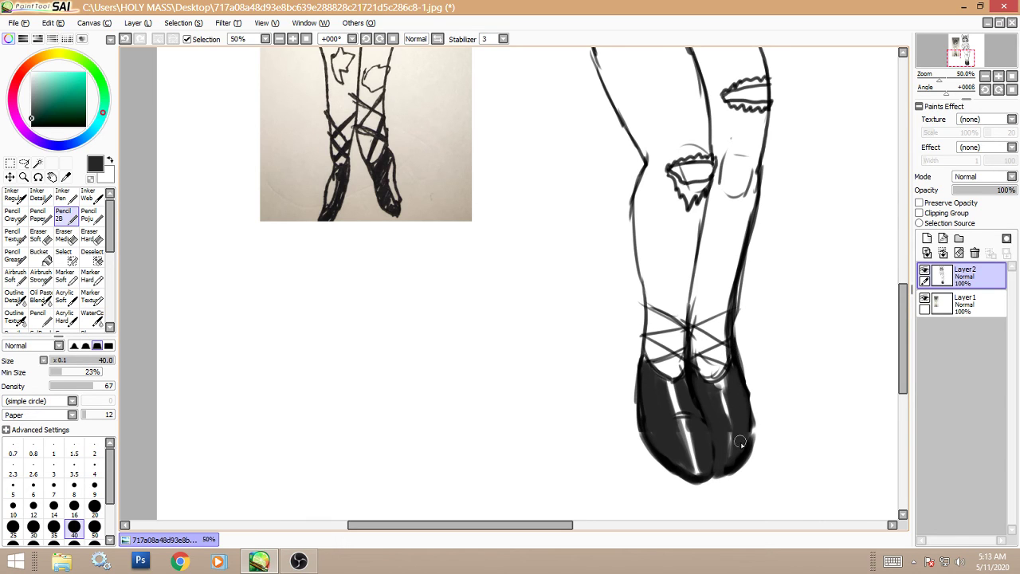
drag(724, 464, 749, 421)
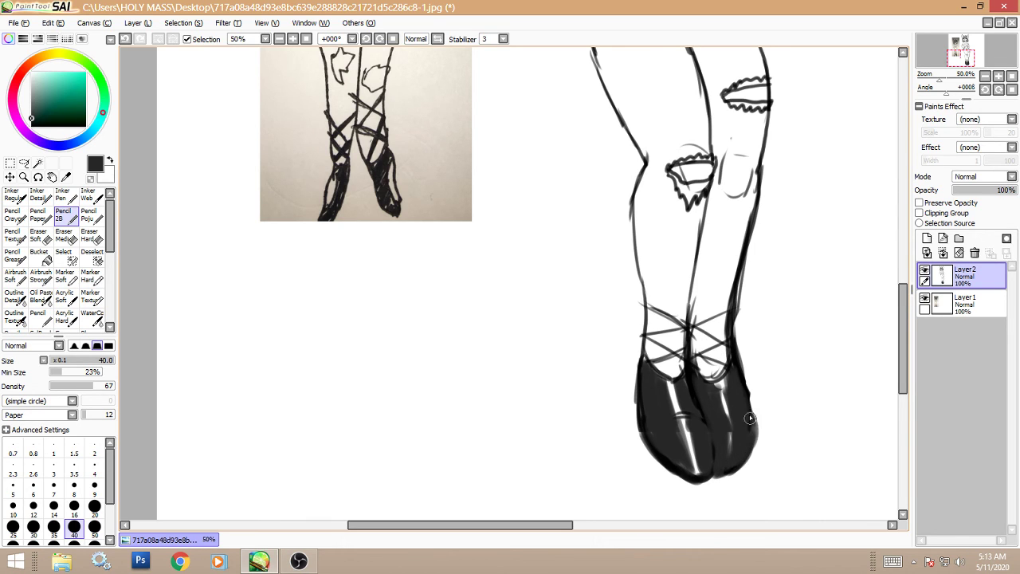
- Sketch loose trouser lines along the calves and an oval on the right knee with the black 2B pencil at size 7
click(31, 125)
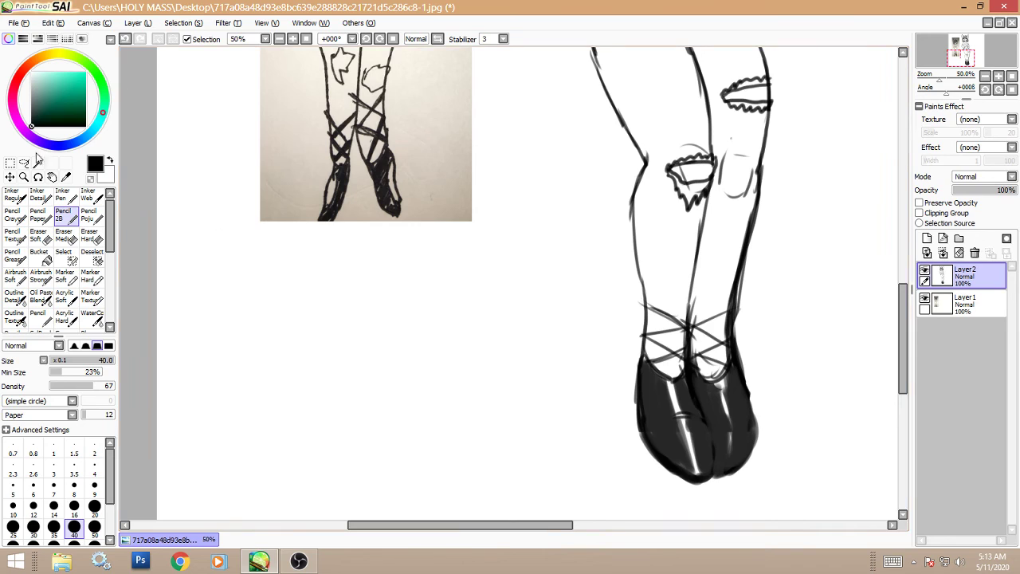
click(53, 483)
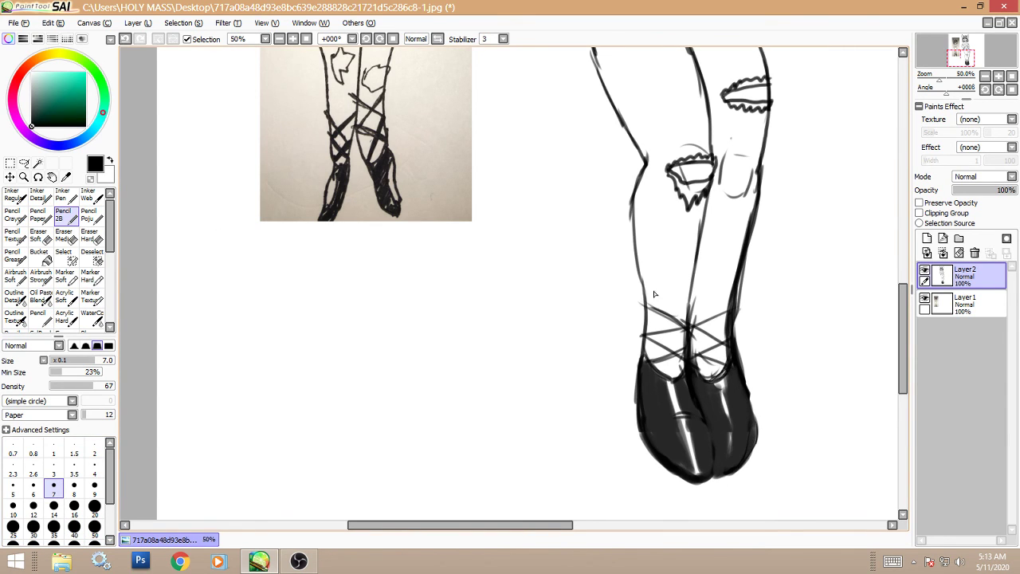
mouse_move(634, 321)
mouse_down()
mouse_move(642, 279)
mouse_move(647, 305)
mouse_up()
drag(700, 245, 689, 330)
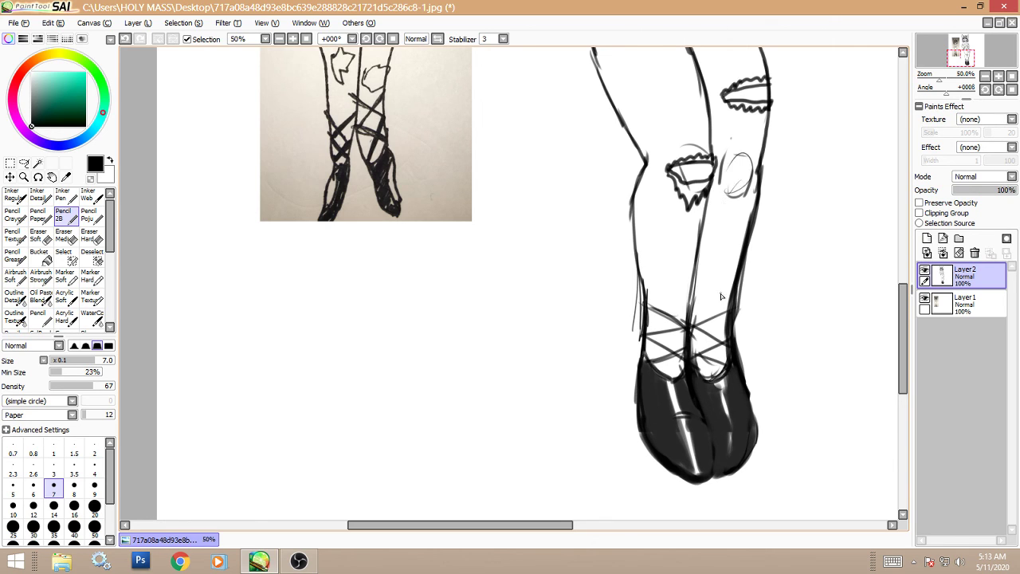
- Erase the stray lines outside both calves with the Hard eraser at size 120, and set its size to 16
click(90, 236)
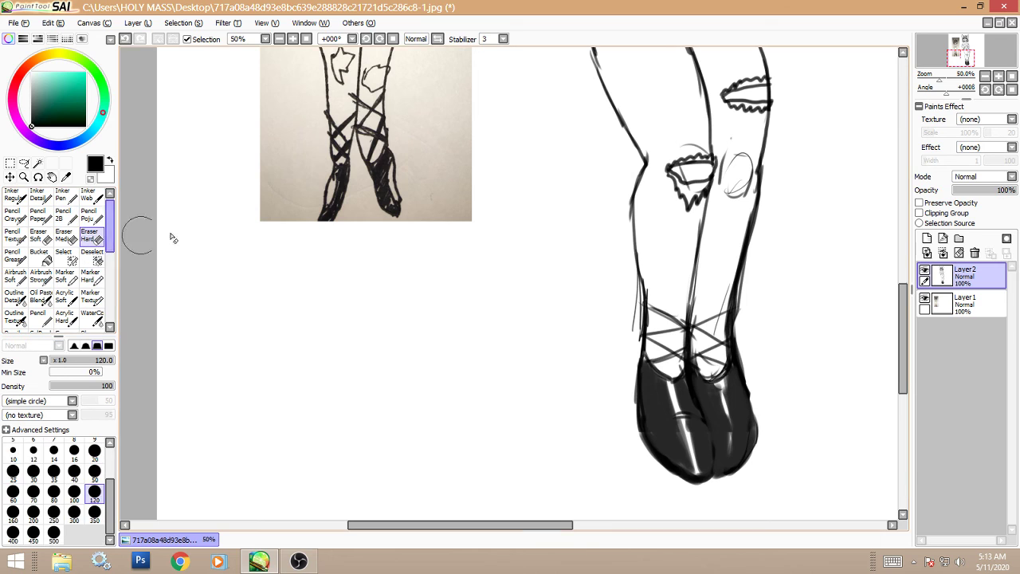
drag(743, 297, 740, 319)
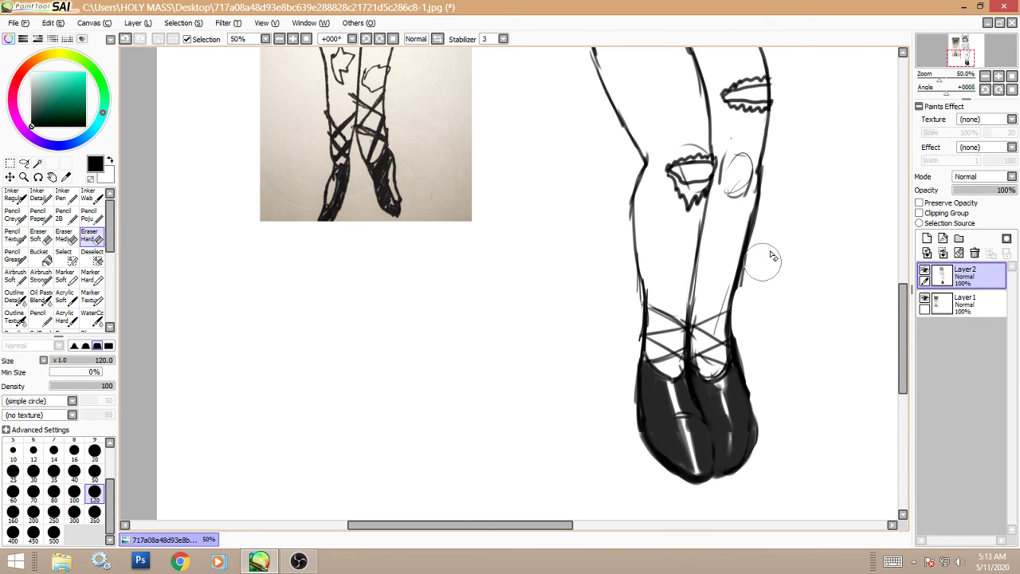
click(279, 39)
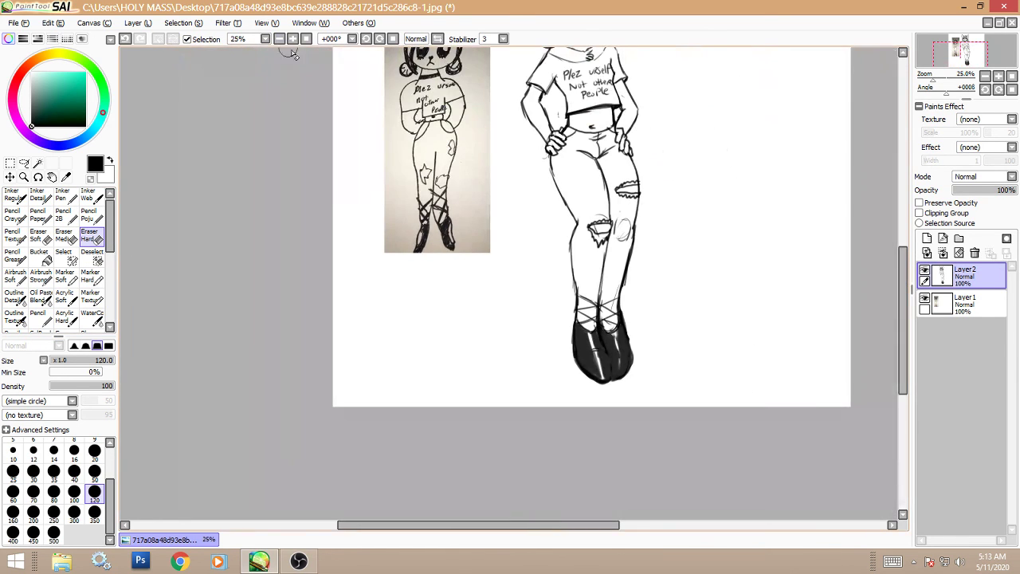
click(74, 451)
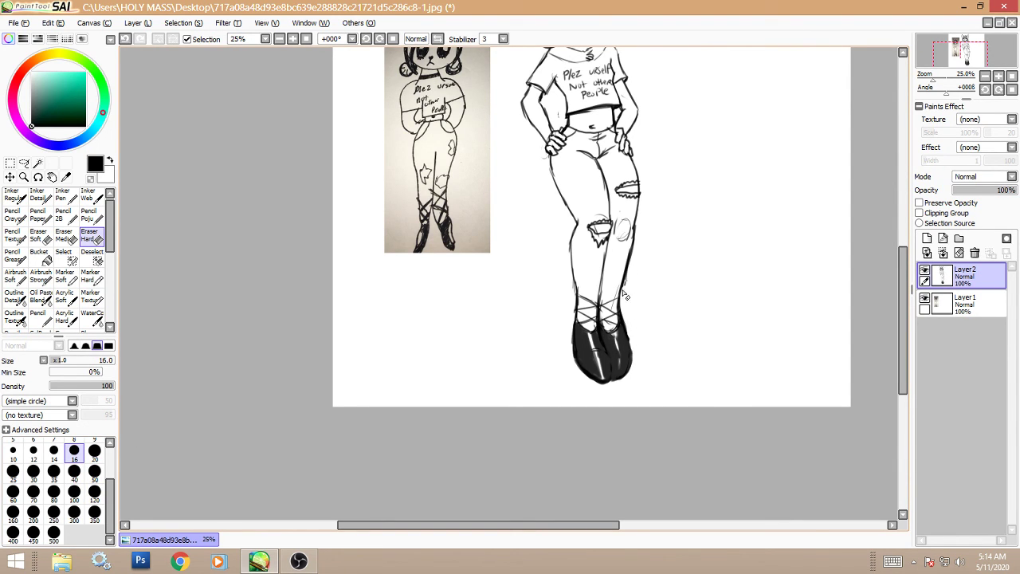
scroll(895, 308, up, 3)
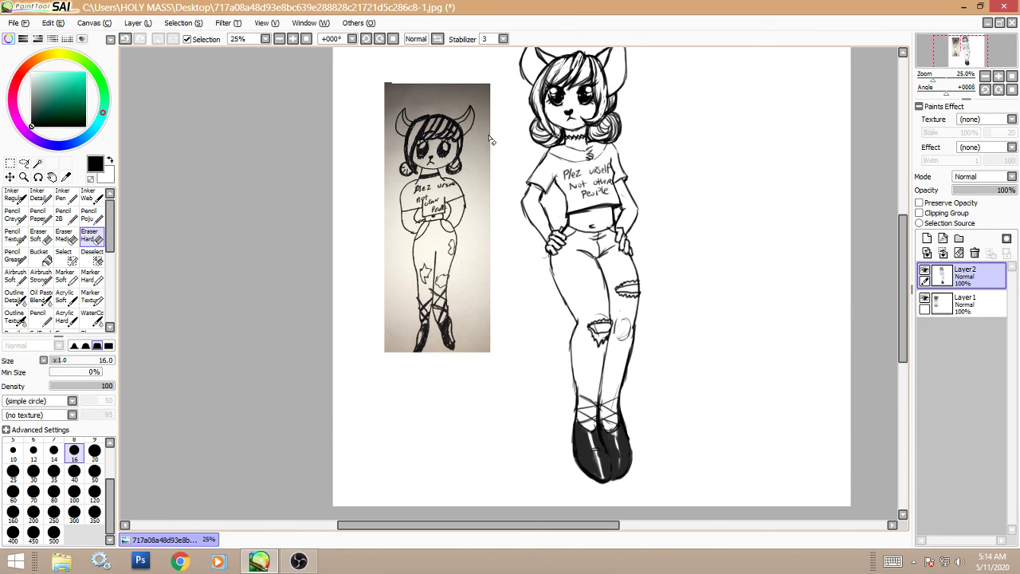
- Select a rectangle around the reference photo and the full character, and crop the canvas to it
click(279, 39)
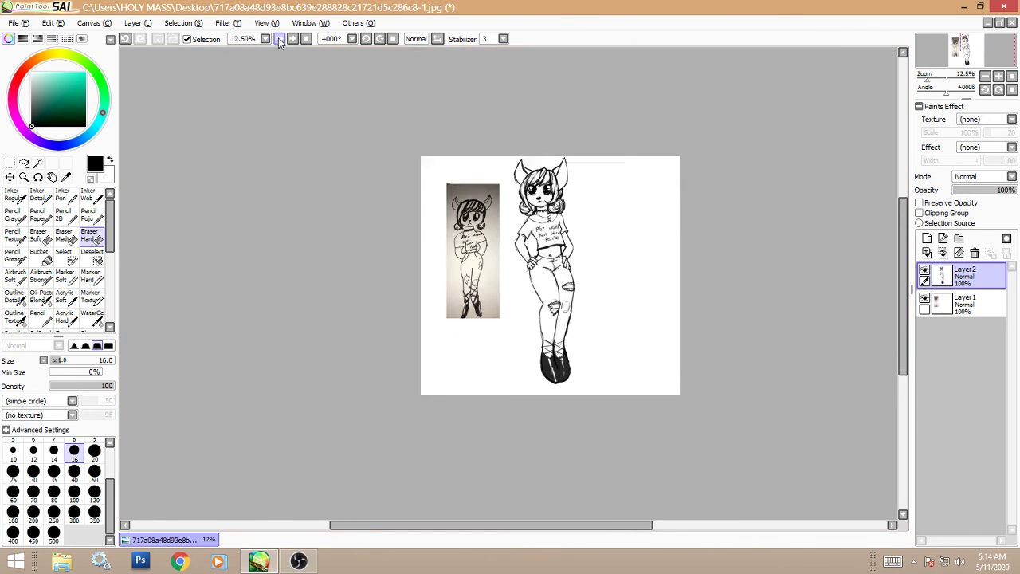
click(9, 163)
mouse_move(439, 157)
mouse_down()
mouse_move(471, 220)
mouse_move(603, 400)
mouse_move(601, 388)
mouse_up()
click(94, 22)
click(111, 70)
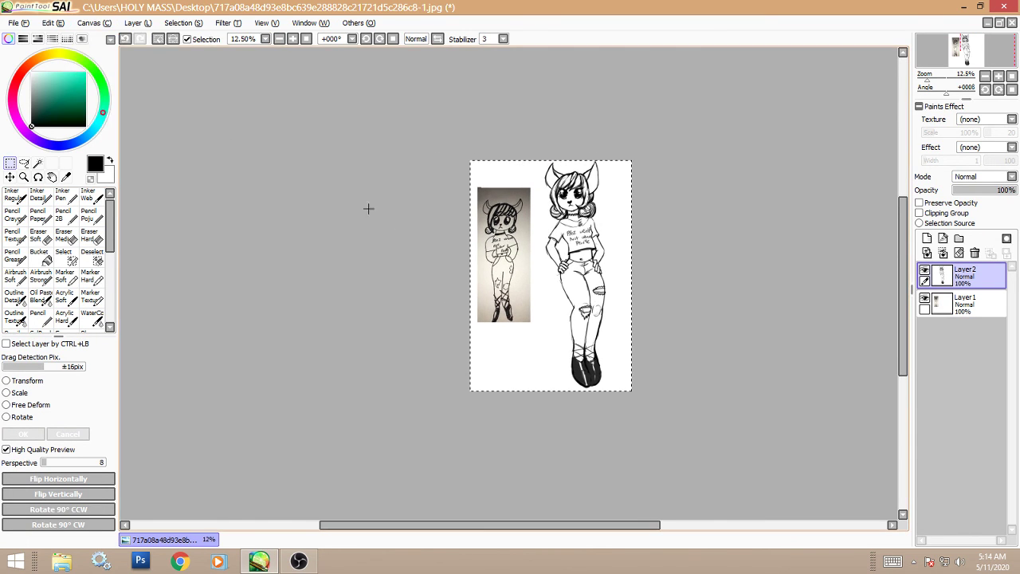
- Save the canvas to the Desktop as the JPEG file forjs.jpg at quality 100
click(13, 23)
click(24, 112)
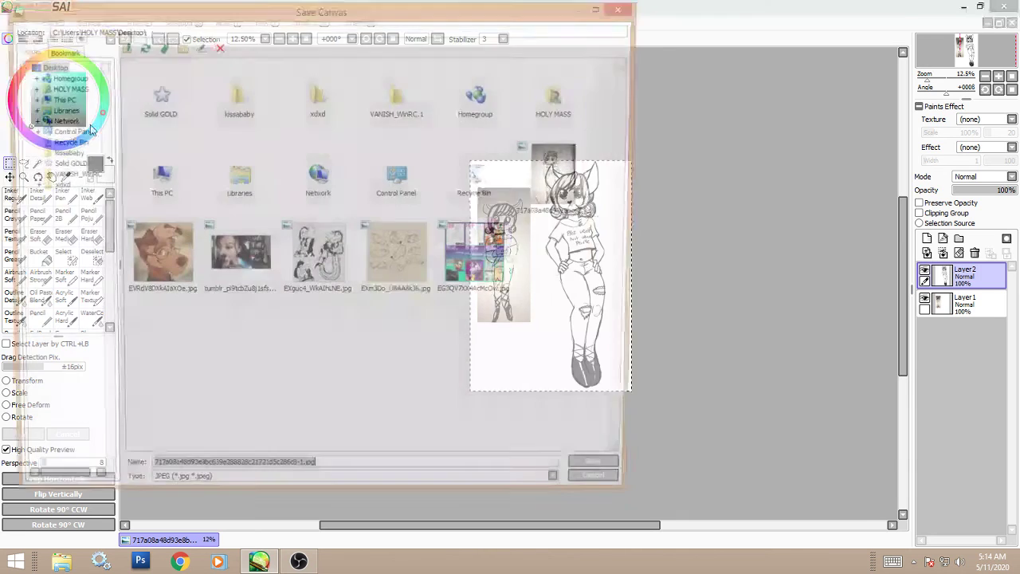
text(f)
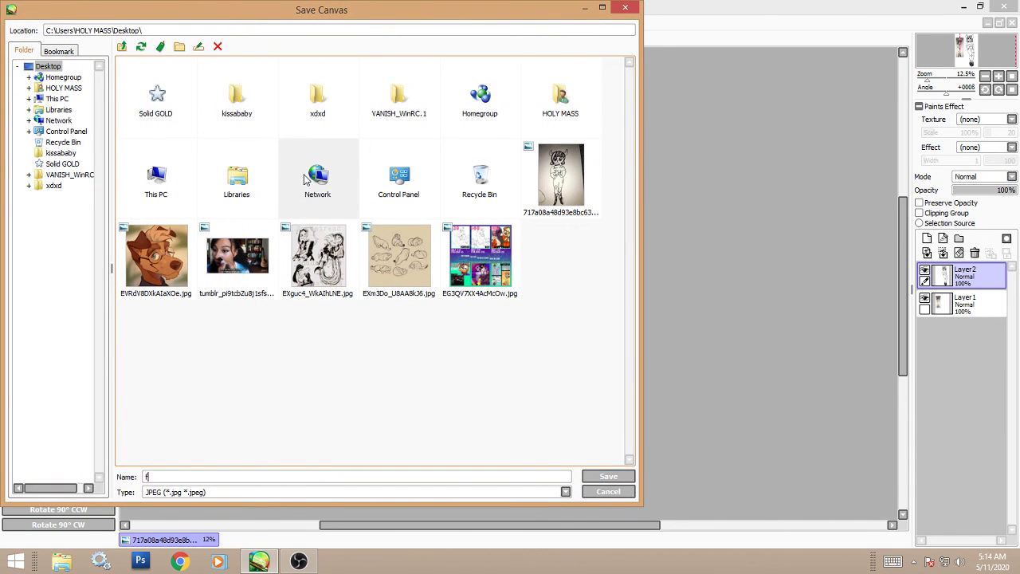
text(orjs)
key(Return)
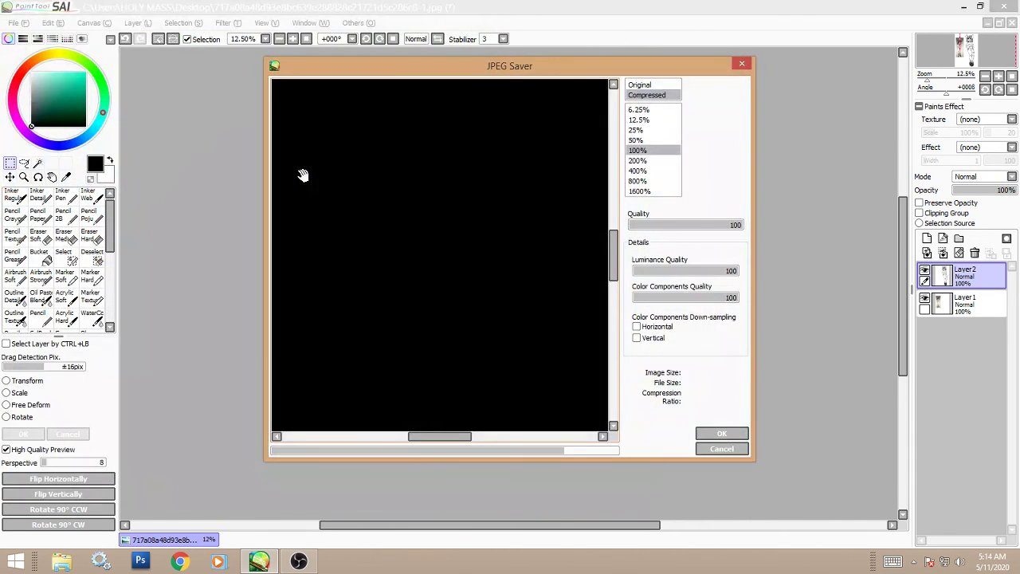
key(Return)
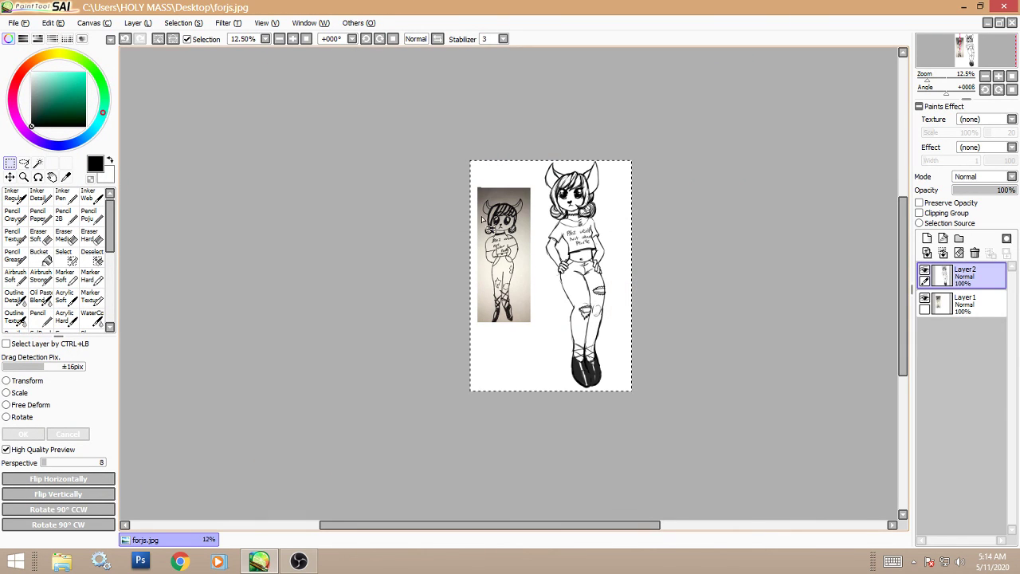
click(297, 561)
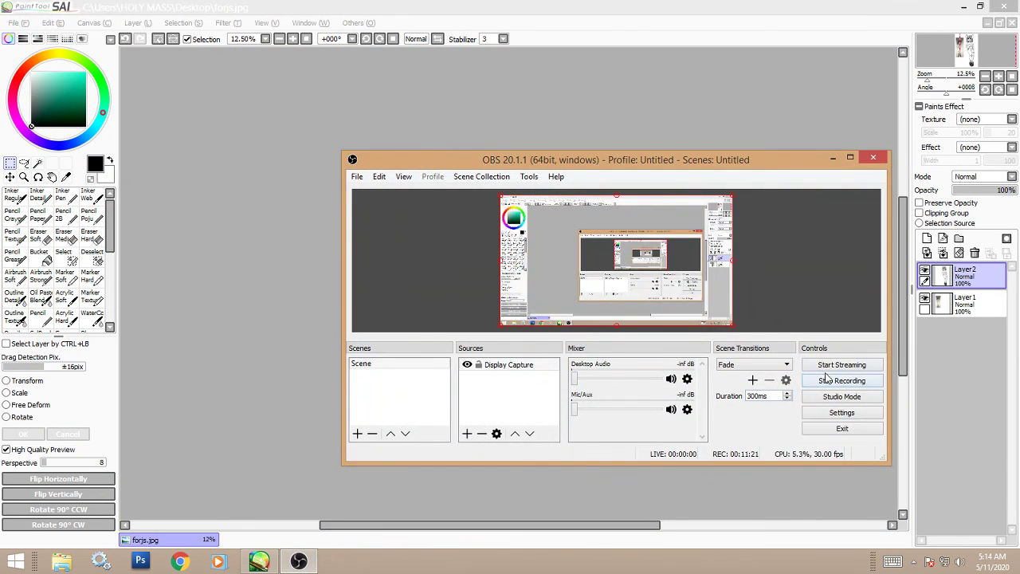